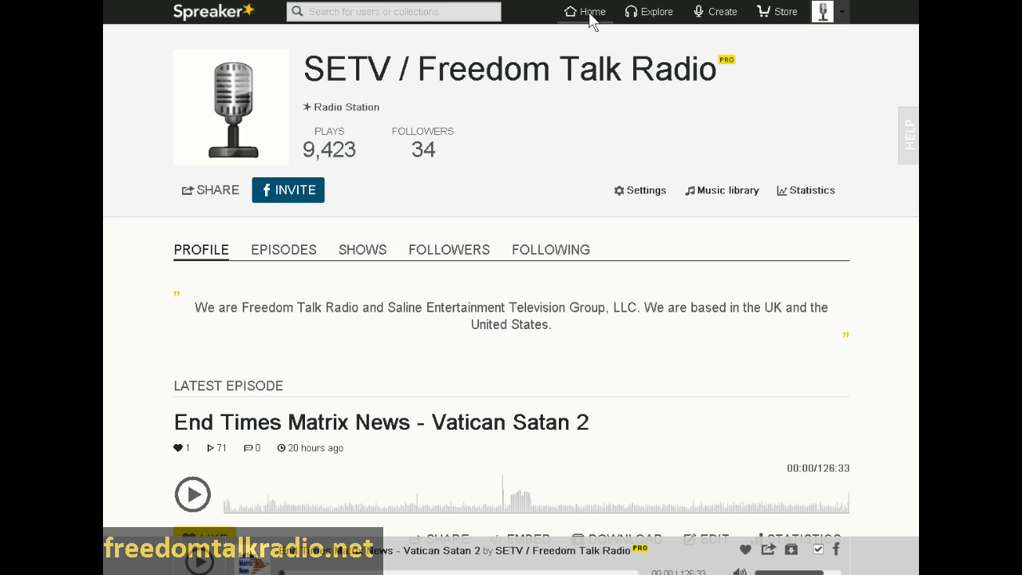
- Go from the Home dashboard back to the SETV / Freedom Talk Radio profile page
click(591, 13)
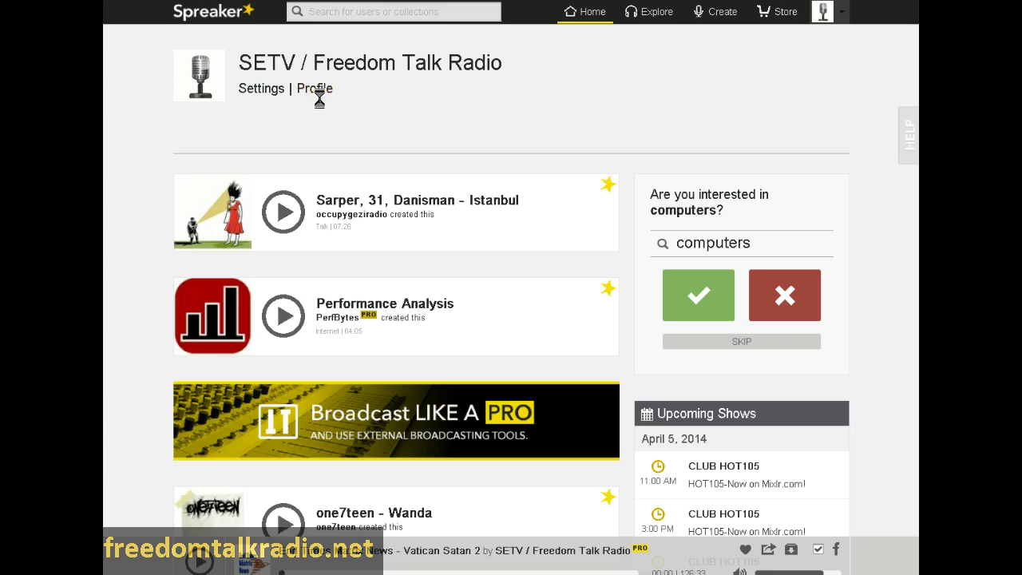
click(317, 94)
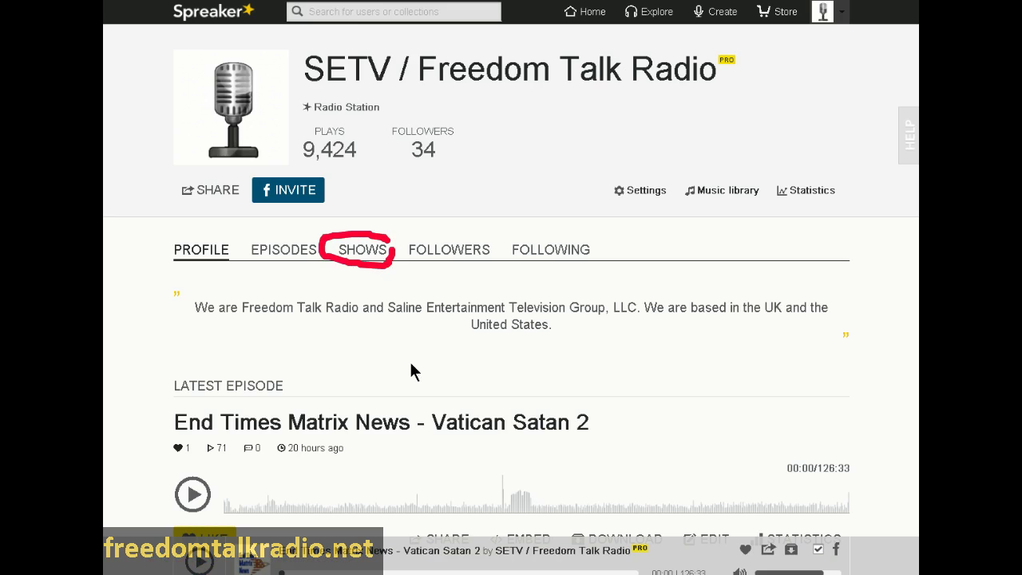
click(362, 254)
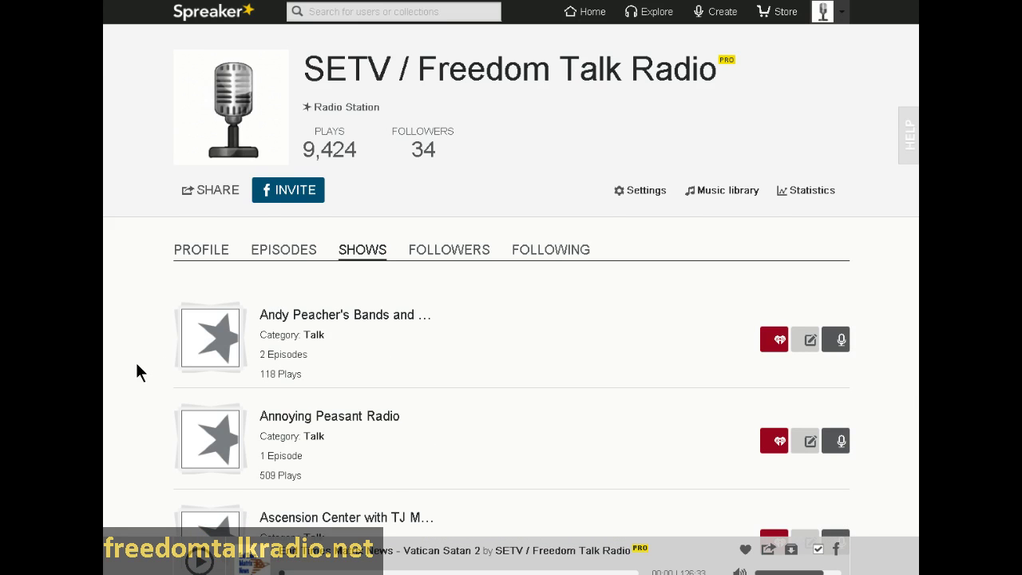
scroll(137, 364, down, 5)
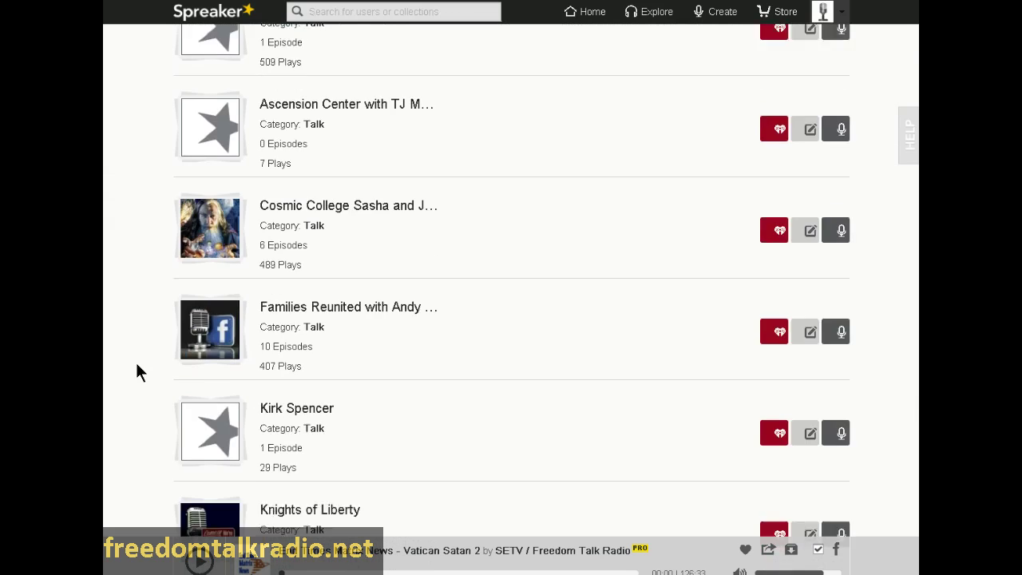
scroll(137, 371, down, 6)
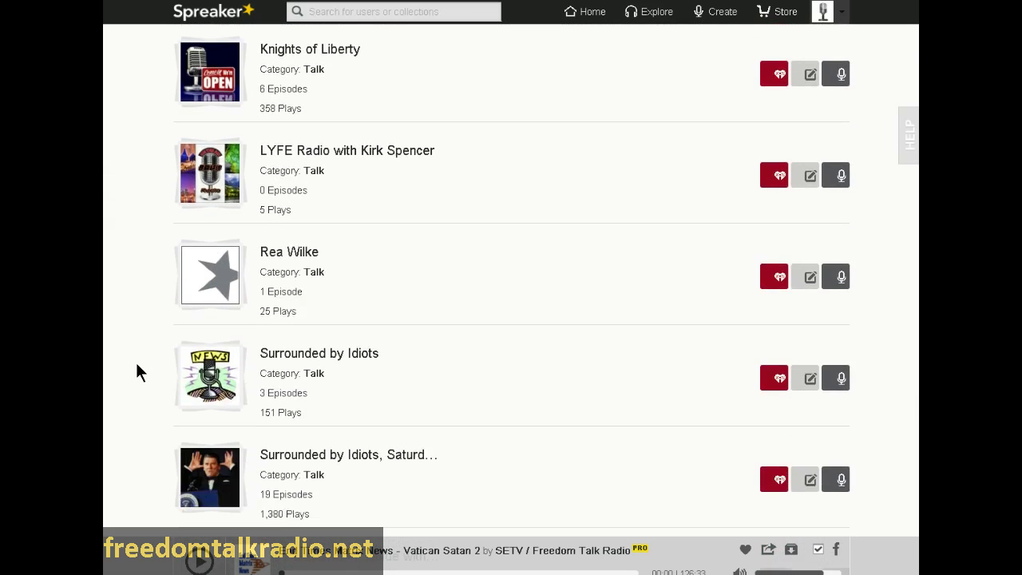
scroll(137, 369, down, 5)
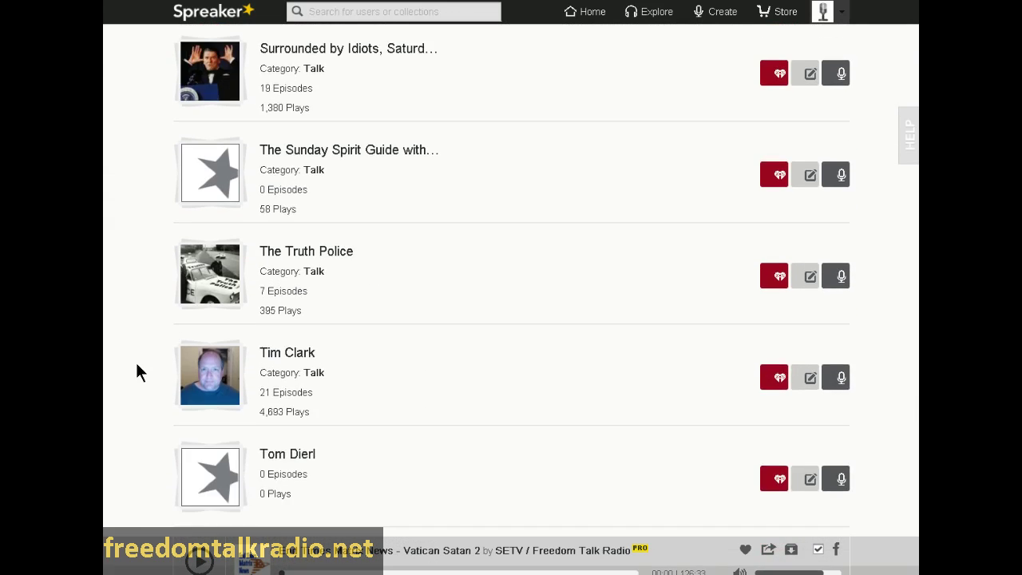
scroll(137, 366, down, 2)
scroll(137, 366, up, 7)
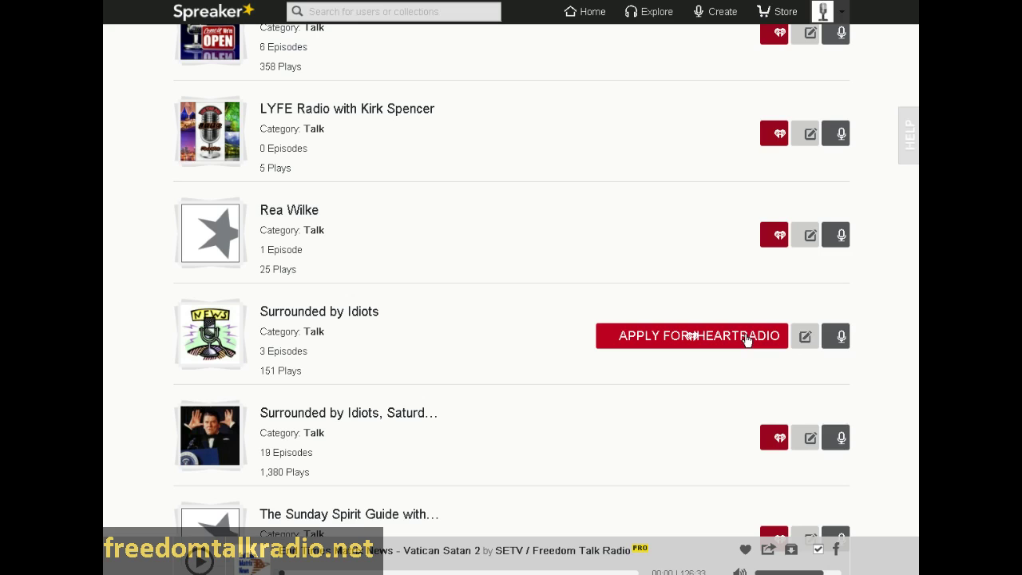
click(746, 337)
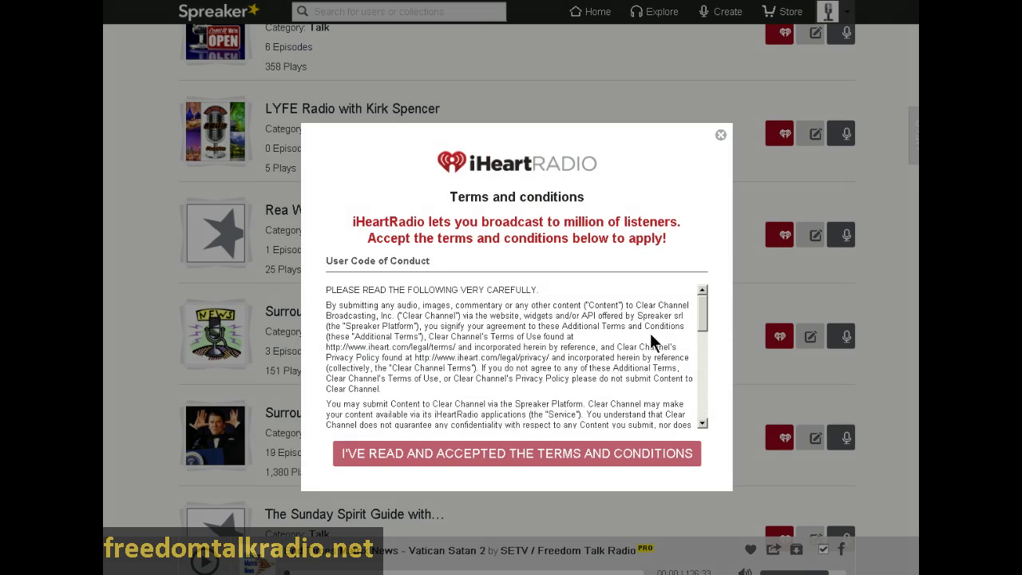
scroll(702, 422, down, 3)
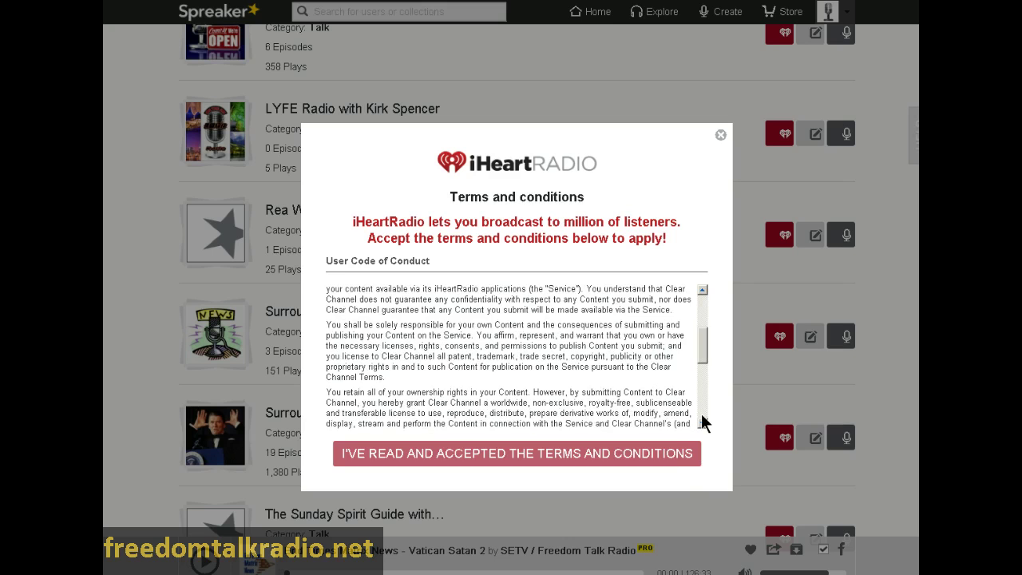
scroll(703, 421, down, 3)
scroll(702, 420, down, 3)
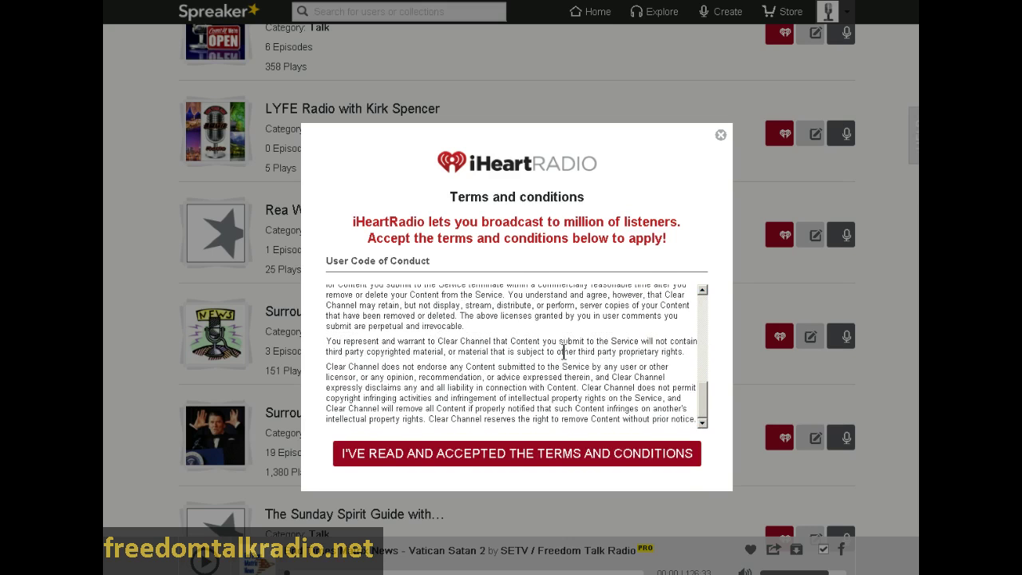
drag(685, 353, 319, 341)
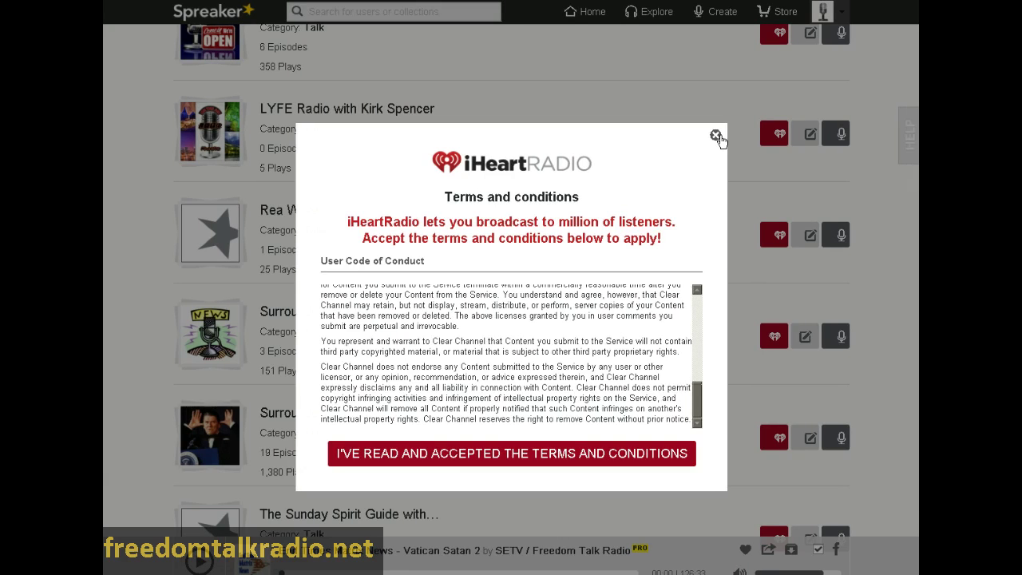
click(721, 138)
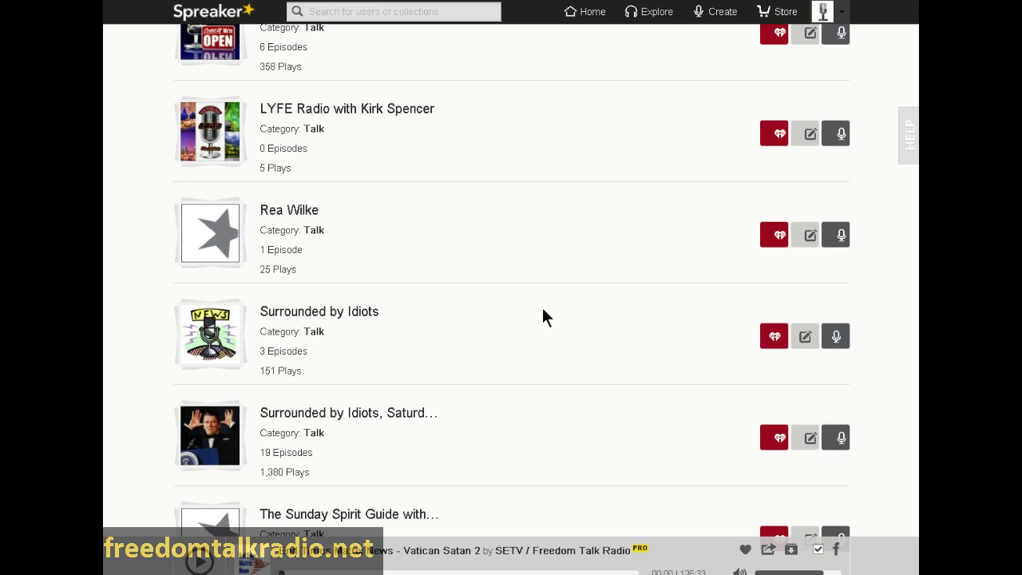
- Open the Edit show form for Surrounded by Idiots and scroll down to its Category field
click(799, 339)
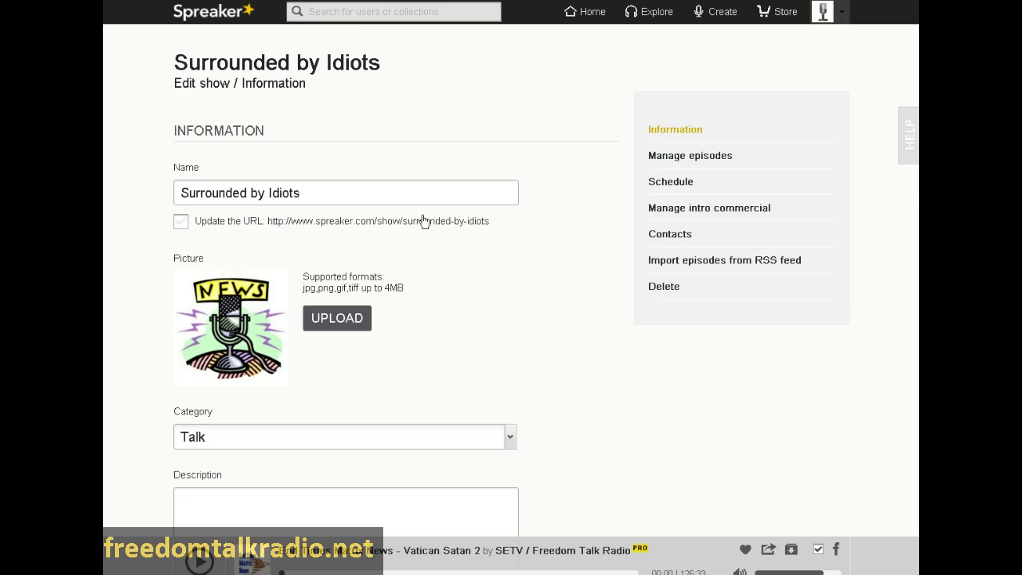
mouse_move(425, 567)
scroll(110, 404, down, 3)
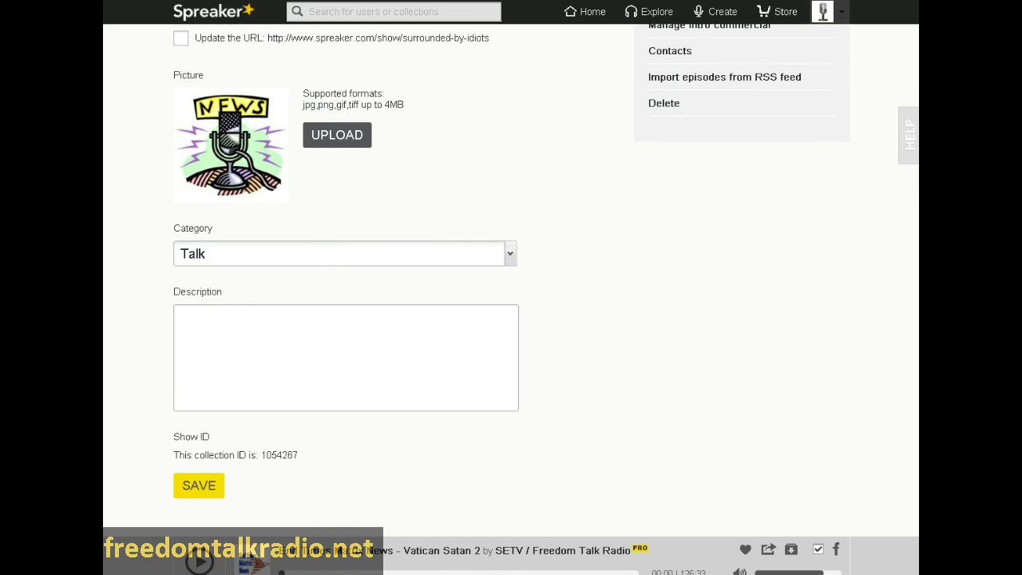
mouse_move(388, 572)
- Browse the show Category dropdown options, leaving the category as Talk
click(214, 255)
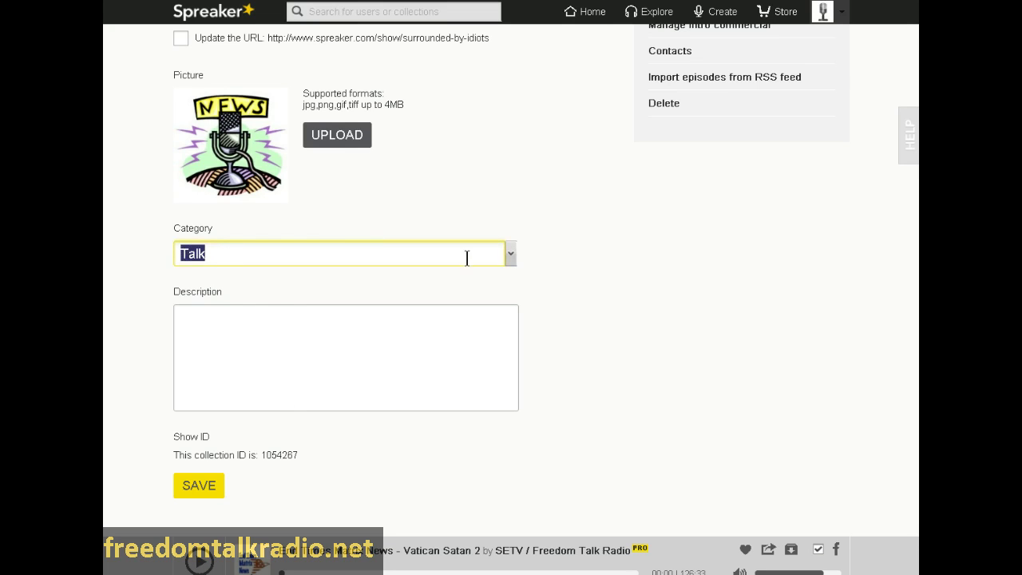
click(514, 257)
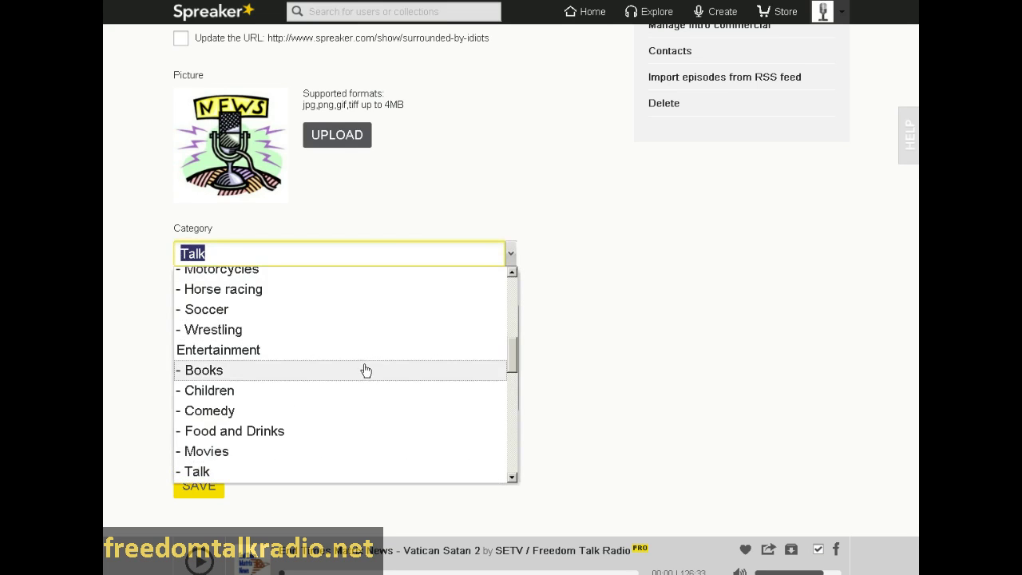
scroll(327, 443, down, 3)
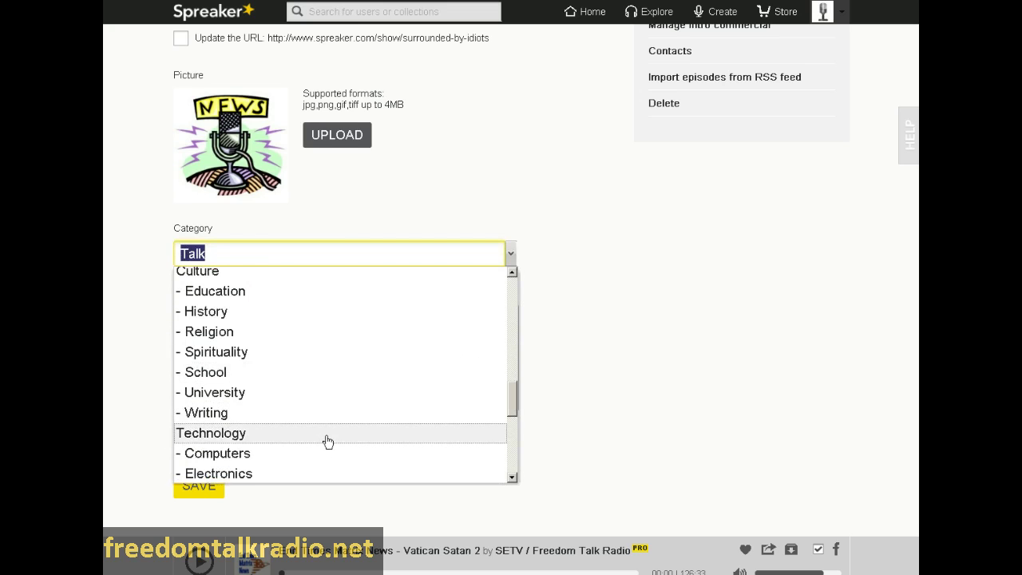
scroll(327, 441, down, 6)
scroll(583, 344, up, 1)
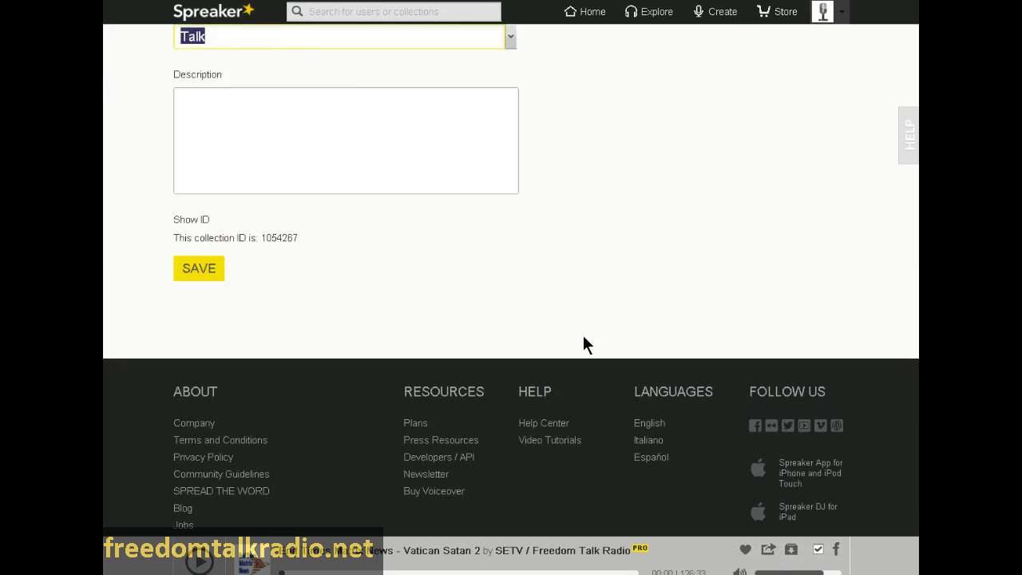
scroll(583, 344, up, 4)
click(511, 319)
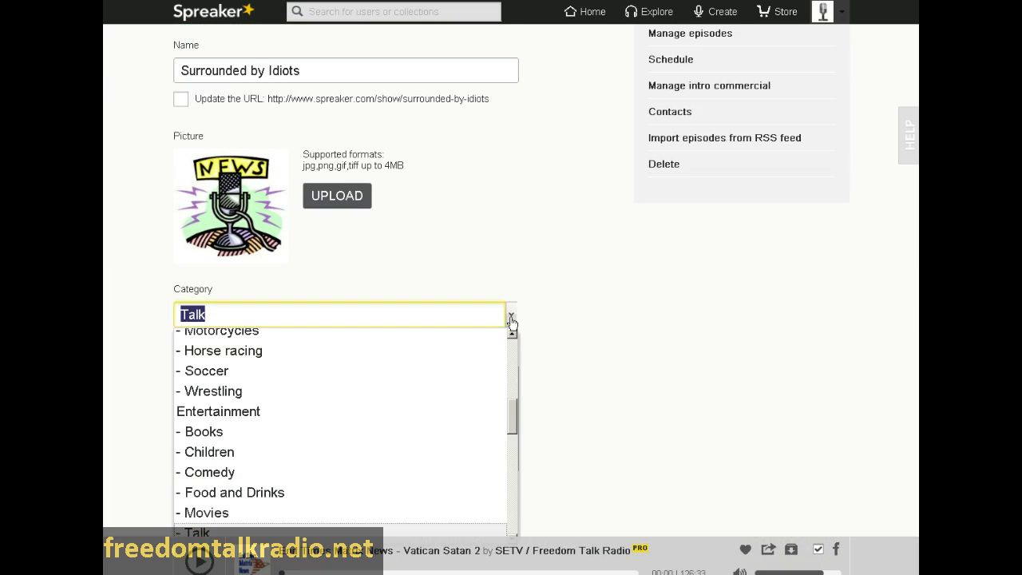
scroll(370, 360, up, 8)
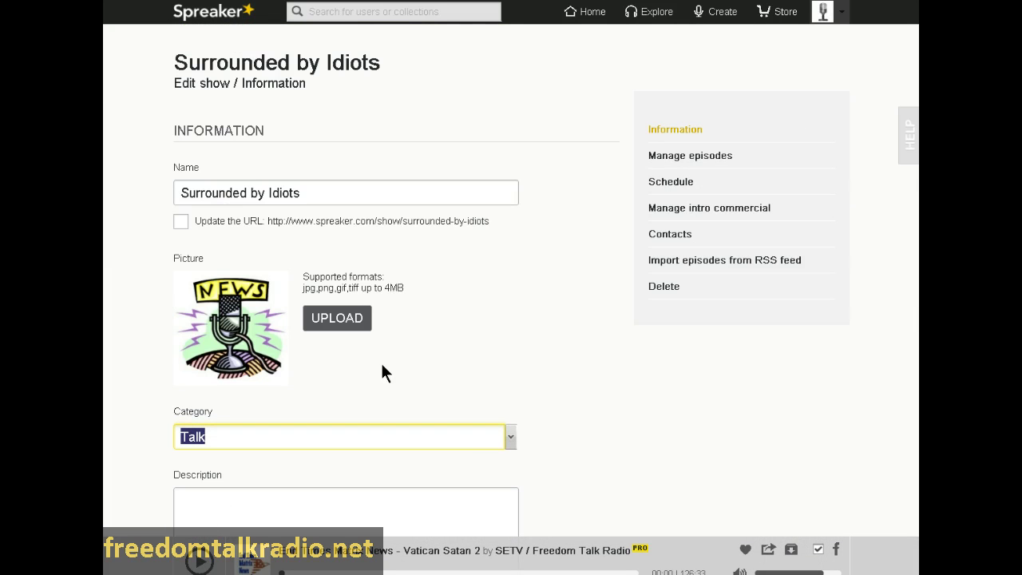
click(510, 436)
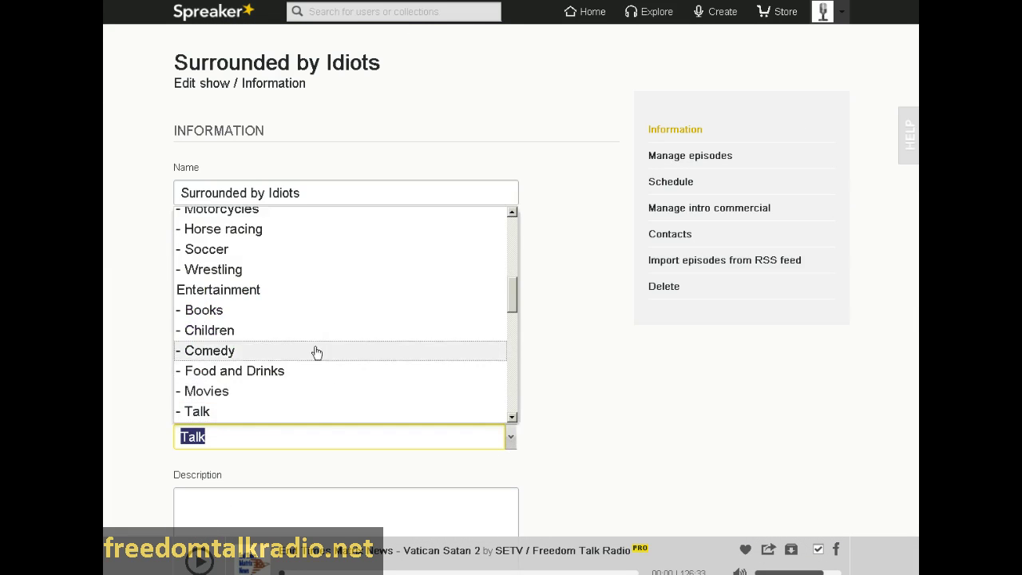
scroll(335, 285, up, 5)
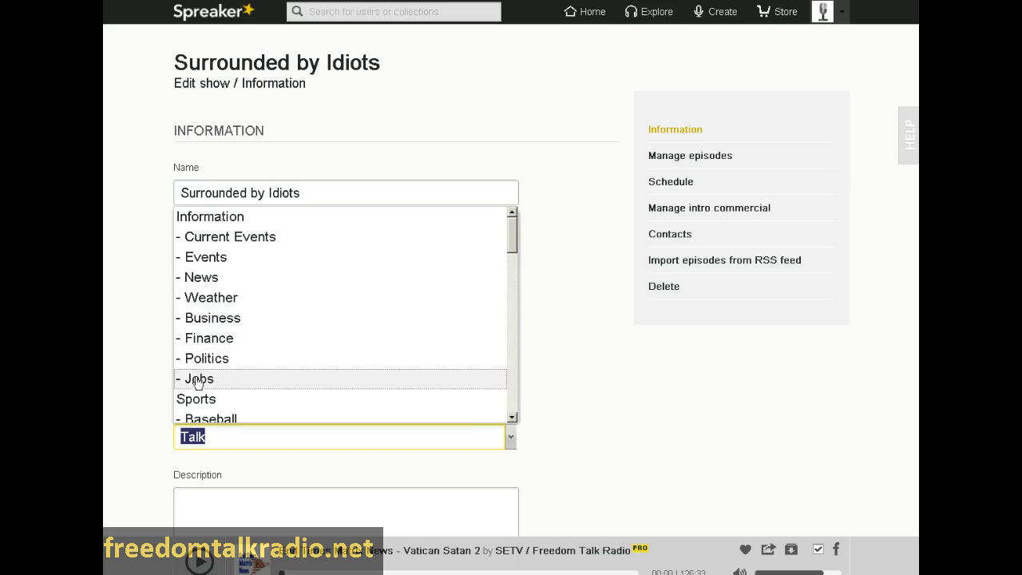
scroll(199, 383, down, 5)
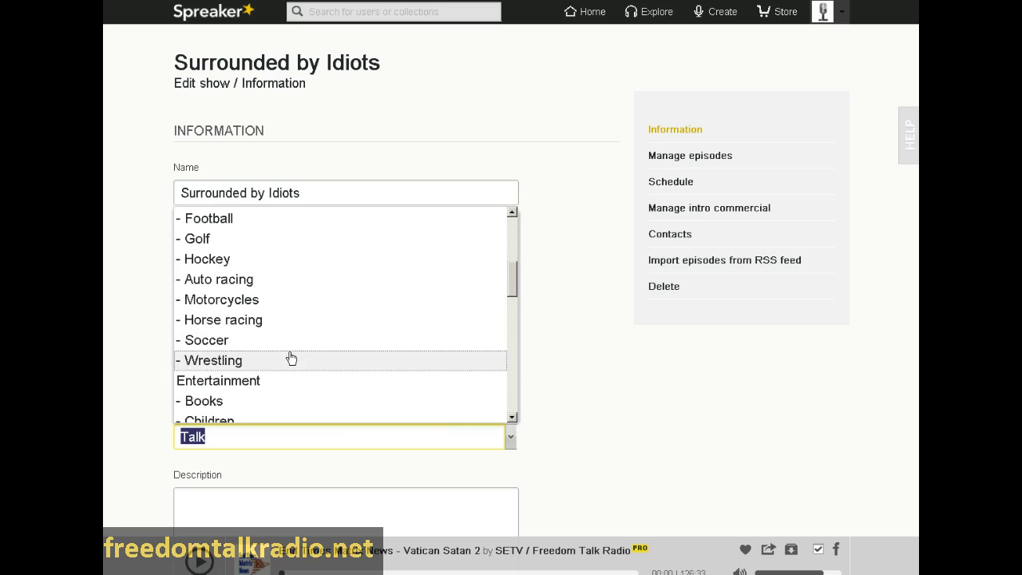
scroll(292, 359, down, 1)
click(559, 295)
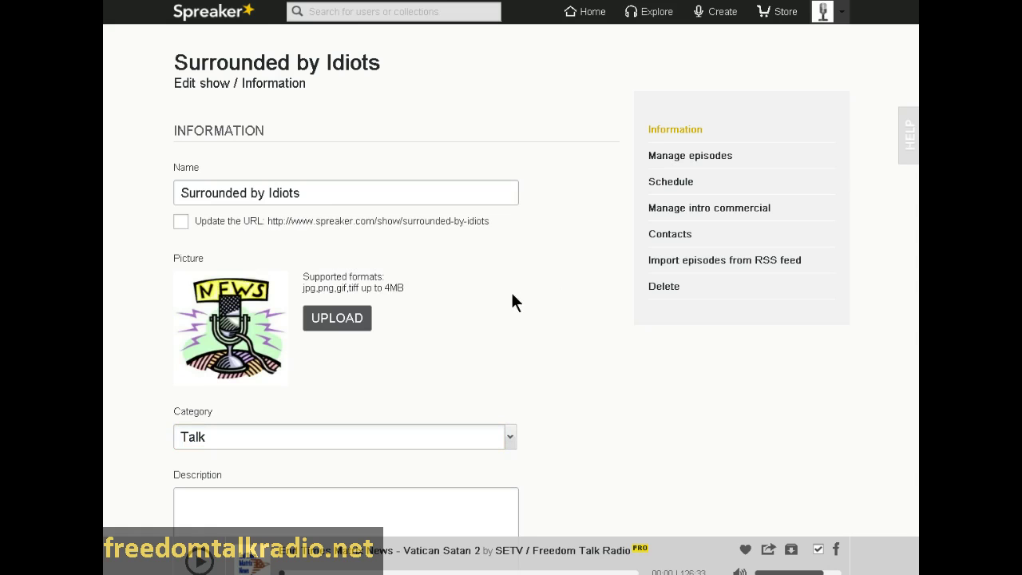
scroll(582, 344, down, 3)
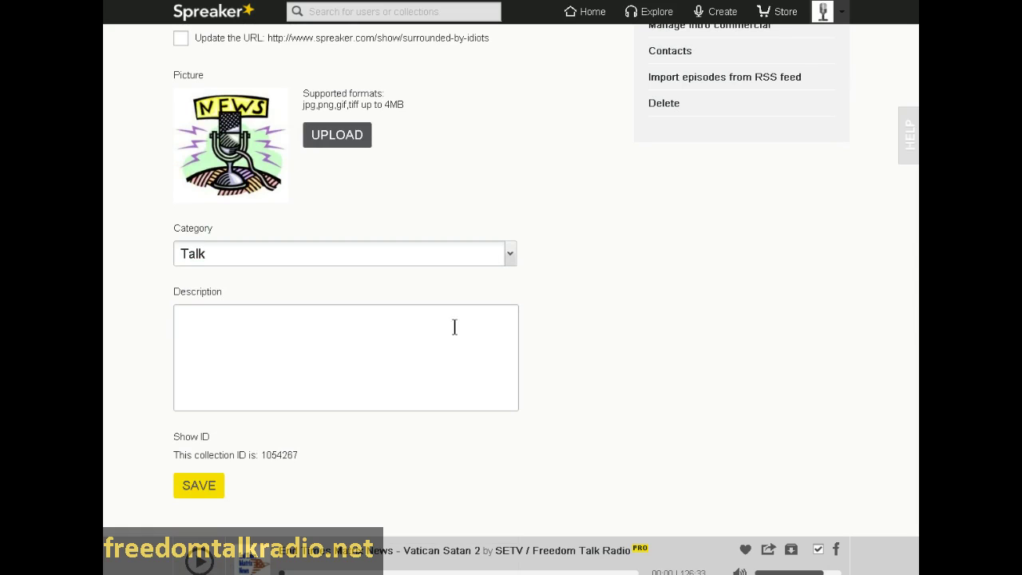
- Type test text into the Description, erase it, and save the show information
click(443, 330)
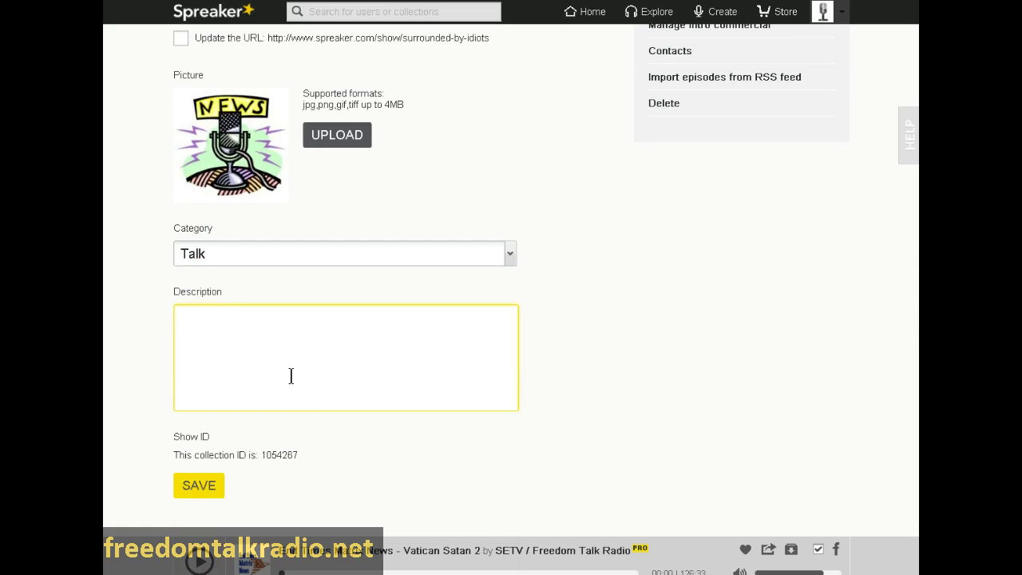
text(khlkhkjkljh)
key(BackSpace)
key(BackSpace)
key(BackSpace)
key(BackSpace)
key(BackSpace)
key(BackSpace)
key(BackSpace)
key(BackSpace)
key(BackSpace)
key(BackSpace)
key(BackSpace)
click(199, 487)
mouse_move(440, 564)
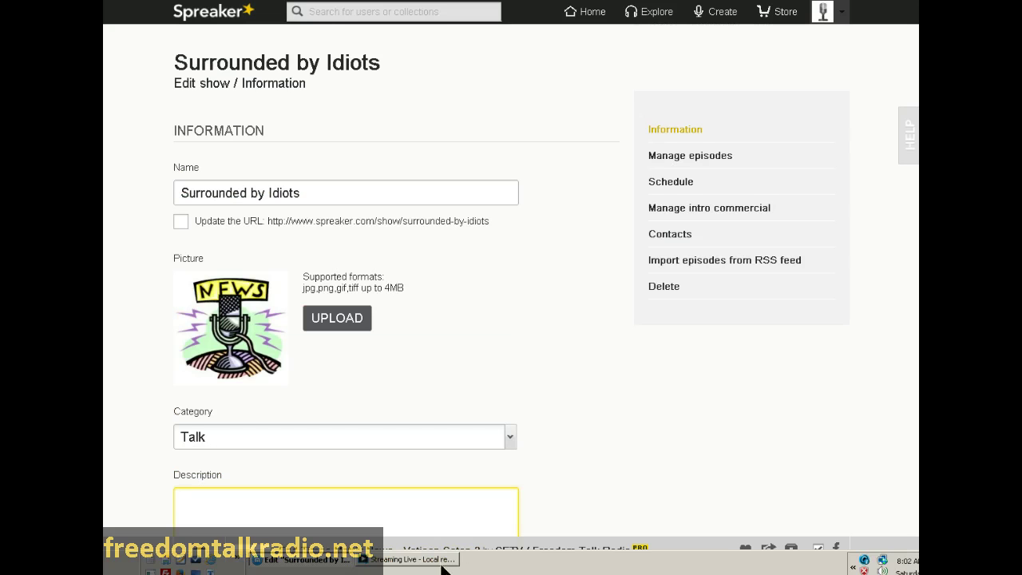
click(556, 391)
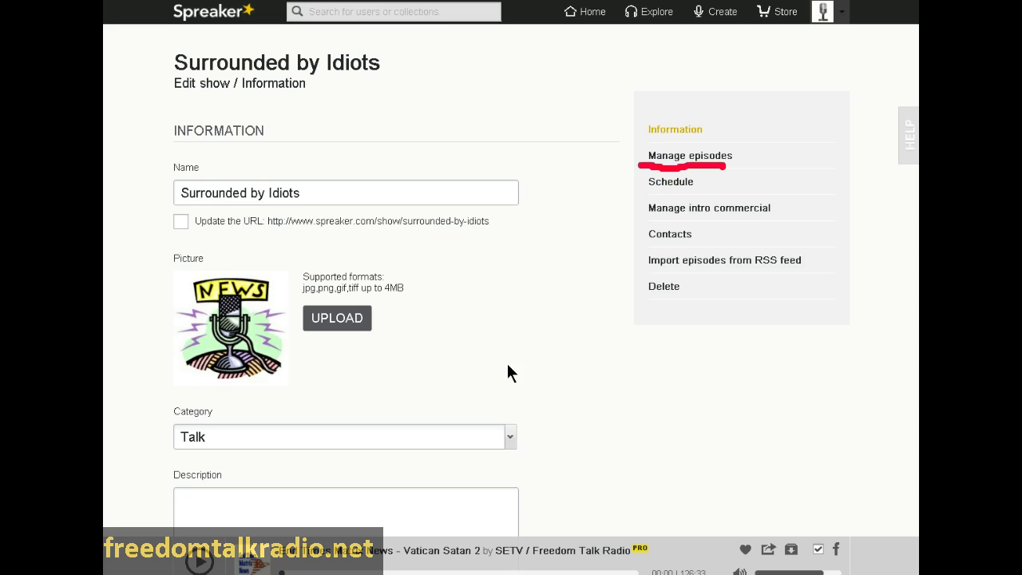
- From the show's episode list, open the Free Talk Radio - Encore episode for editing
click(689, 158)
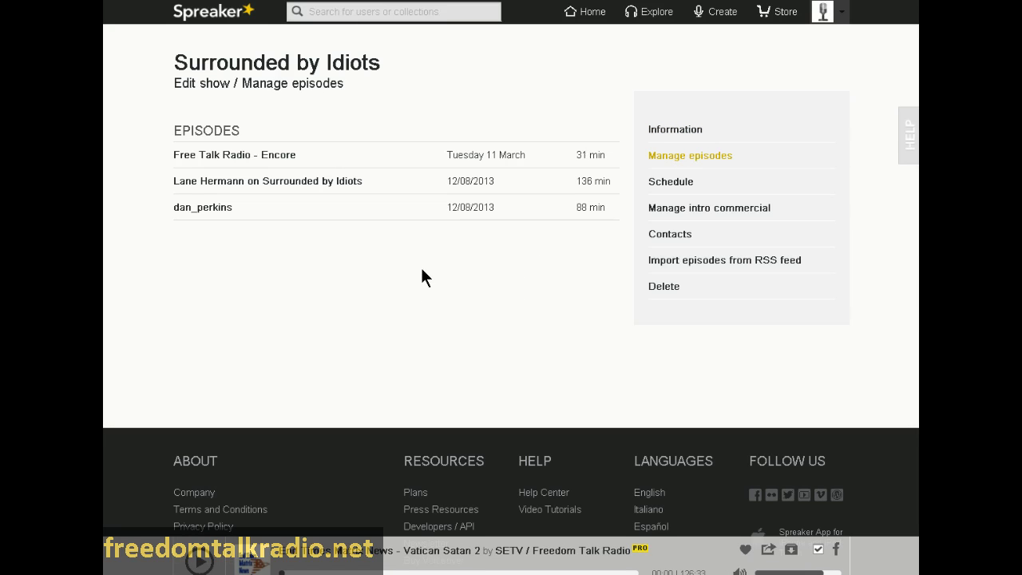
mouse_move(454, 152)
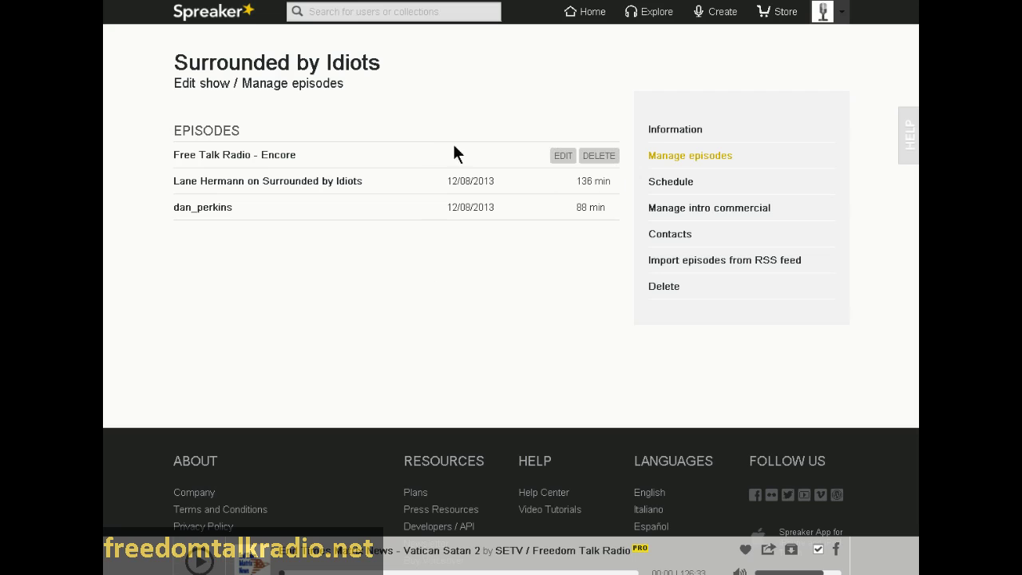
click(563, 156)
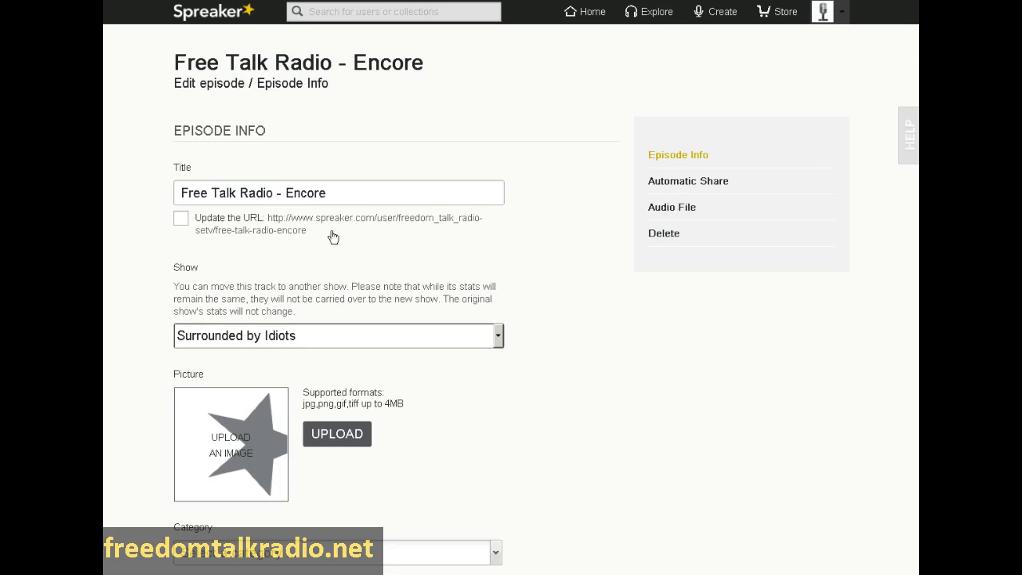
scroll(340, 258, down, 3)
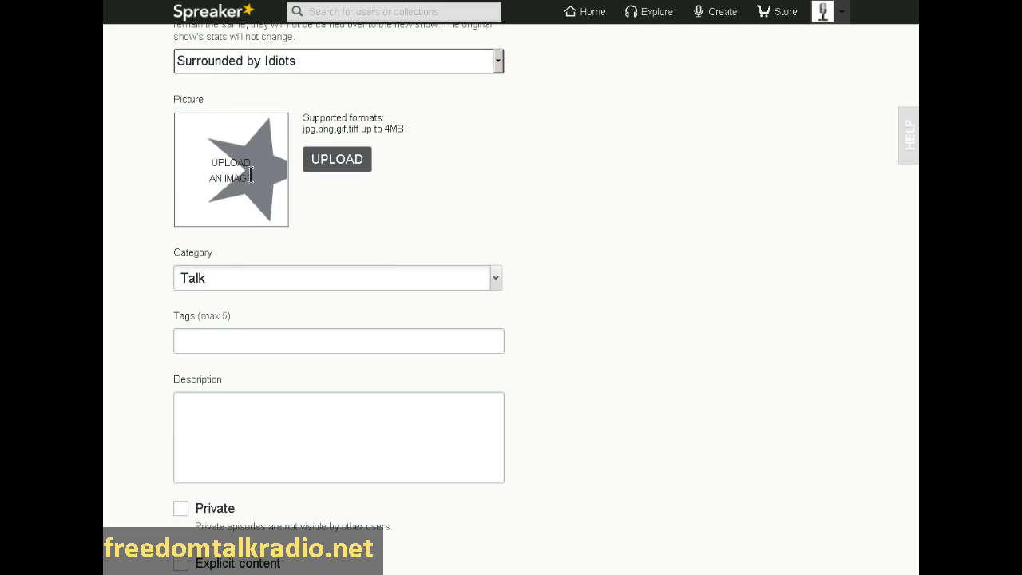
- Try the Tags field and toggle the Private and Download Enabled checkboxes, leaving the episode public
click(279, 344)
click(420, 485)
scroll(723, 390, down, 3)
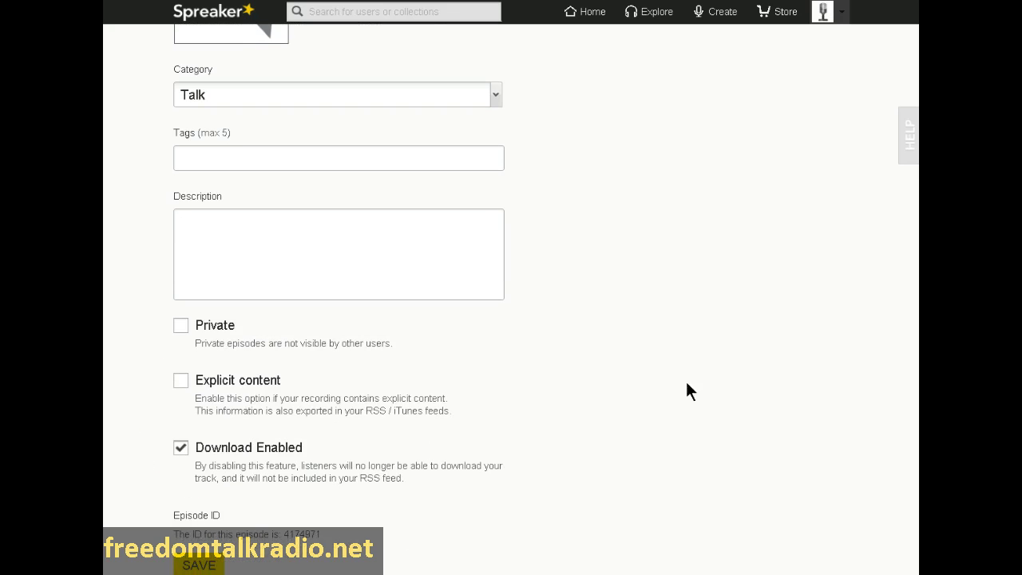
click(181, 326)
click(180, 325)
click(180, 448)
scroll(126, 399, up, 6)
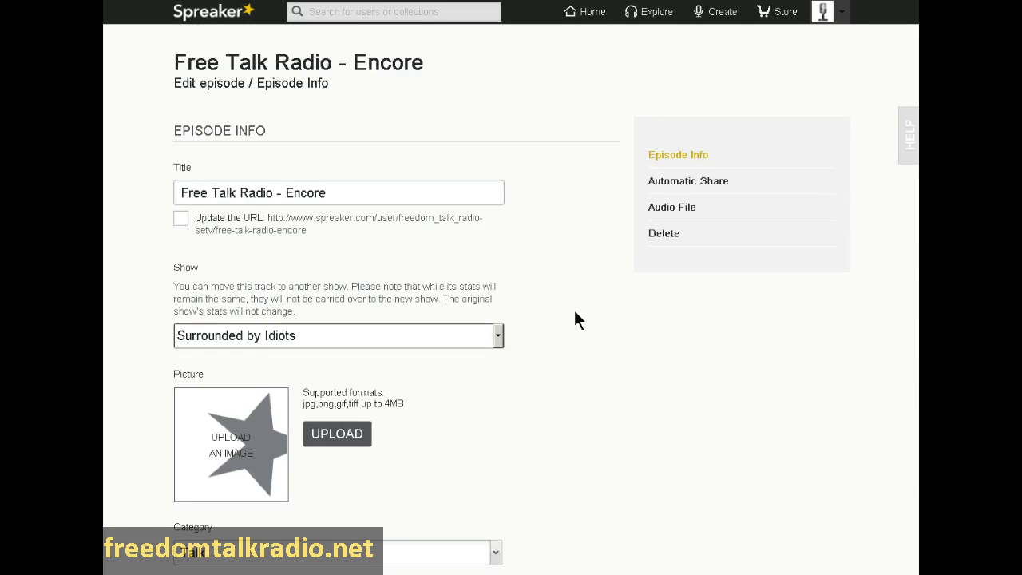
- View the episode's Audio File page, then its Automatic Share status for YouTube and SoundCloud
click(676, 210)
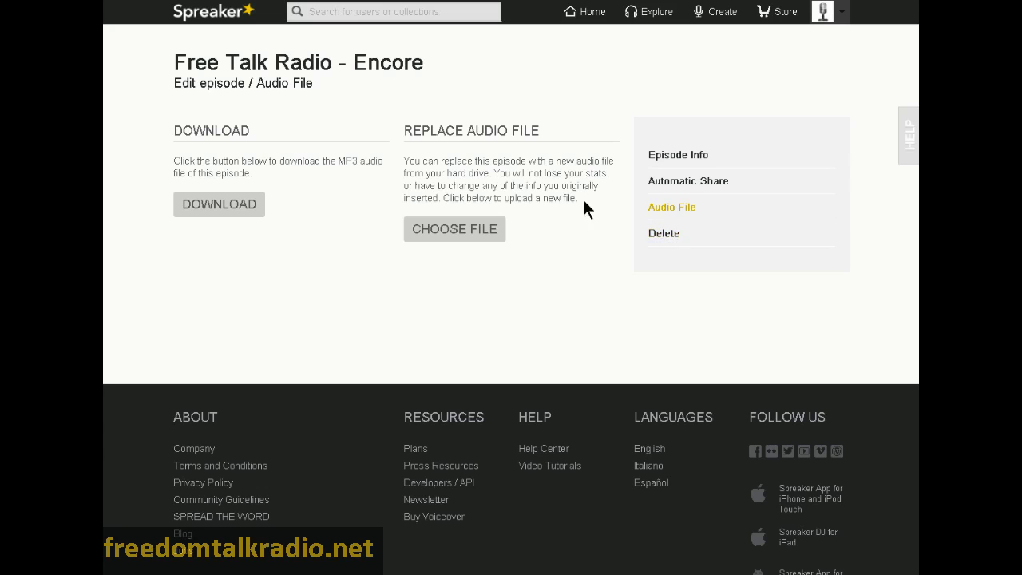
click(661, 184)
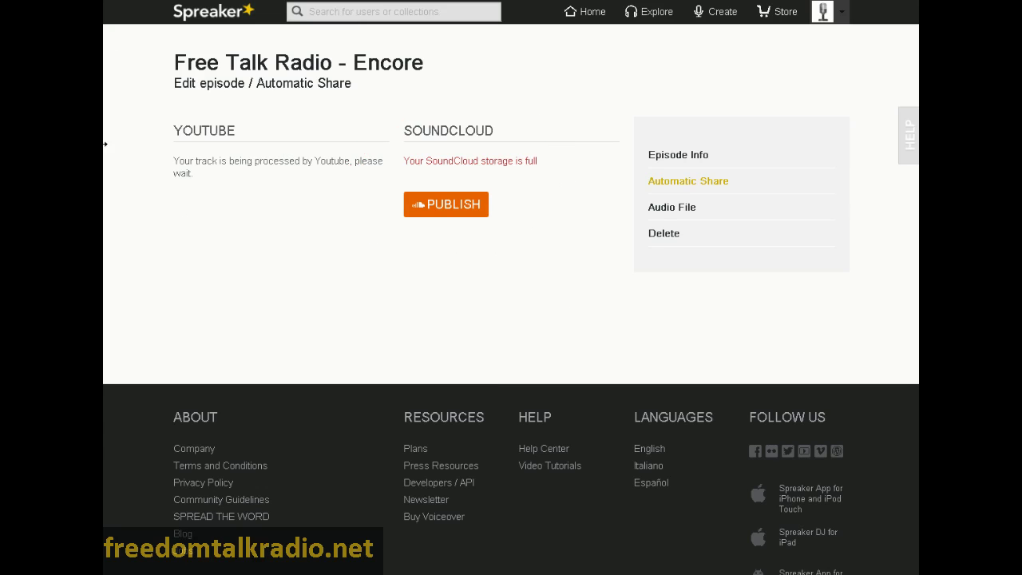
- Upload the Desktop microphone image as the episode picture, shifting the crop up over the microphone
click(659, 159)
scroll(535, 214, down, 5)
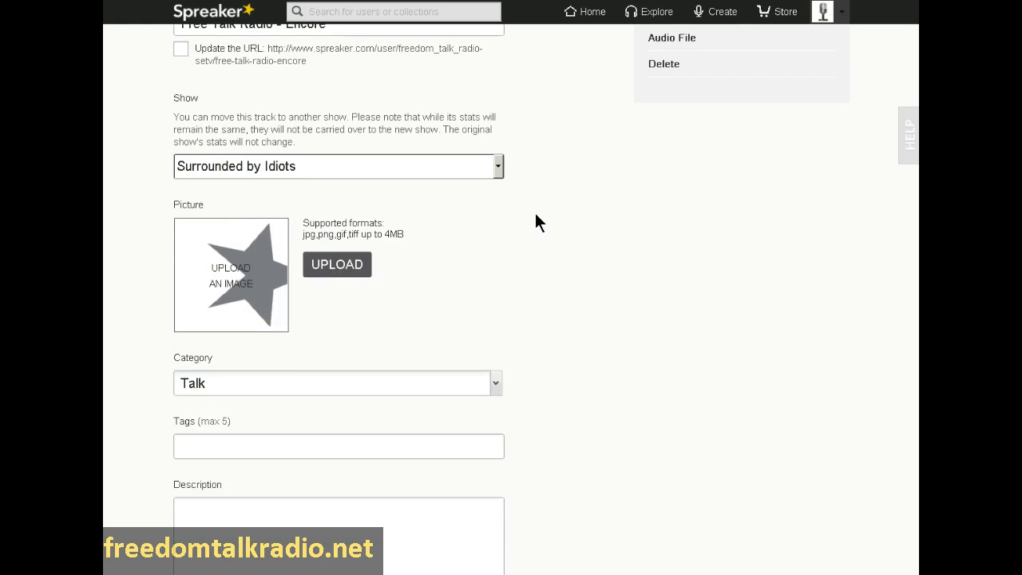
scroll(536, 214, down, 2)
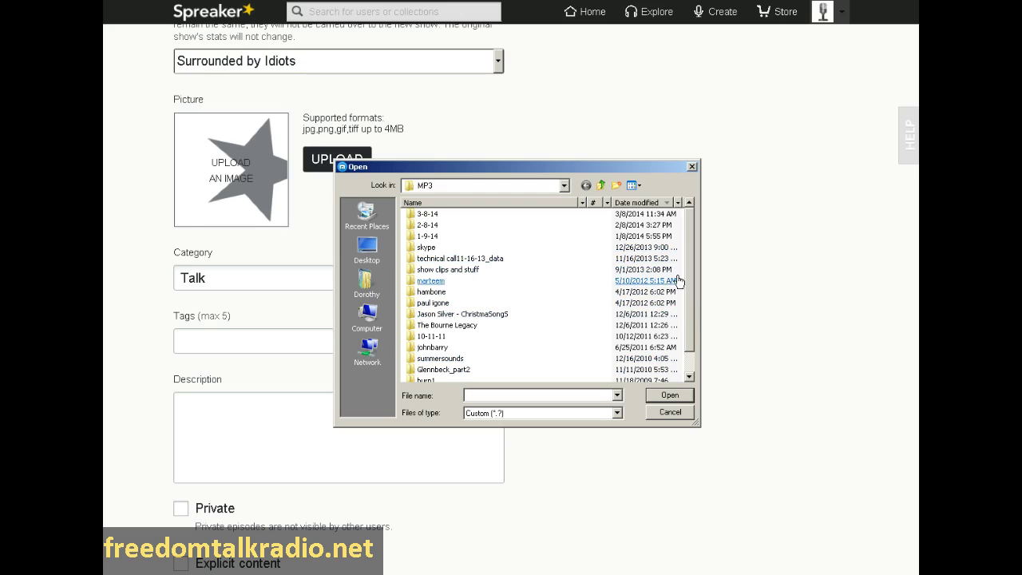
scroll(691, 322, down, 1)
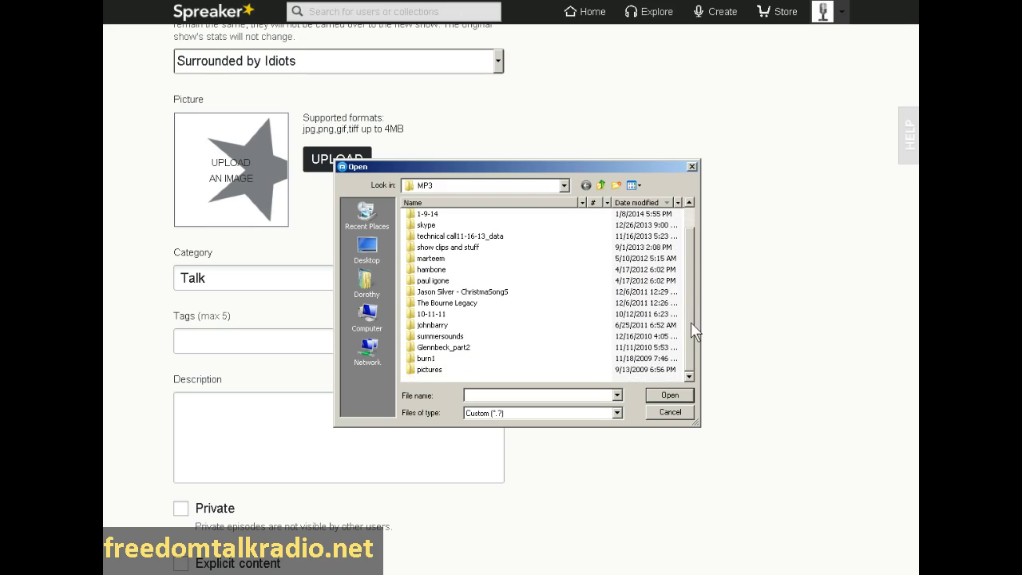
click(363, 263)
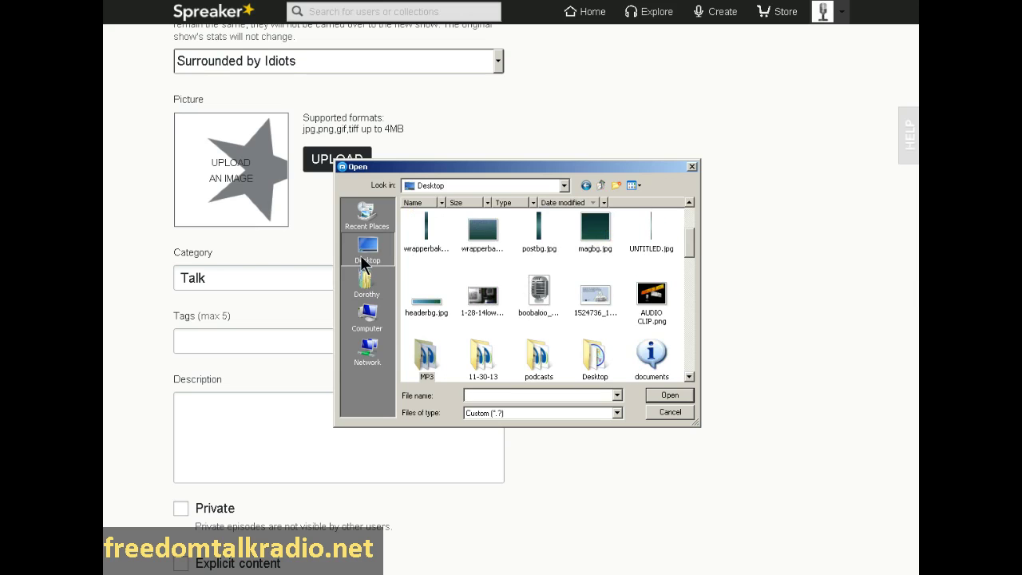
double_click(539, 294)
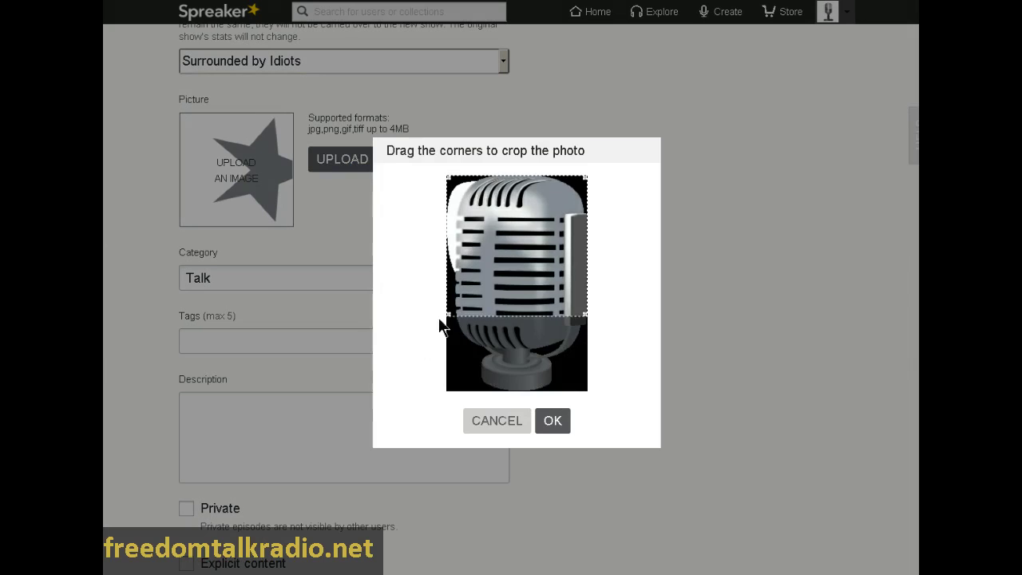
drag(502, 306, 502, 298)
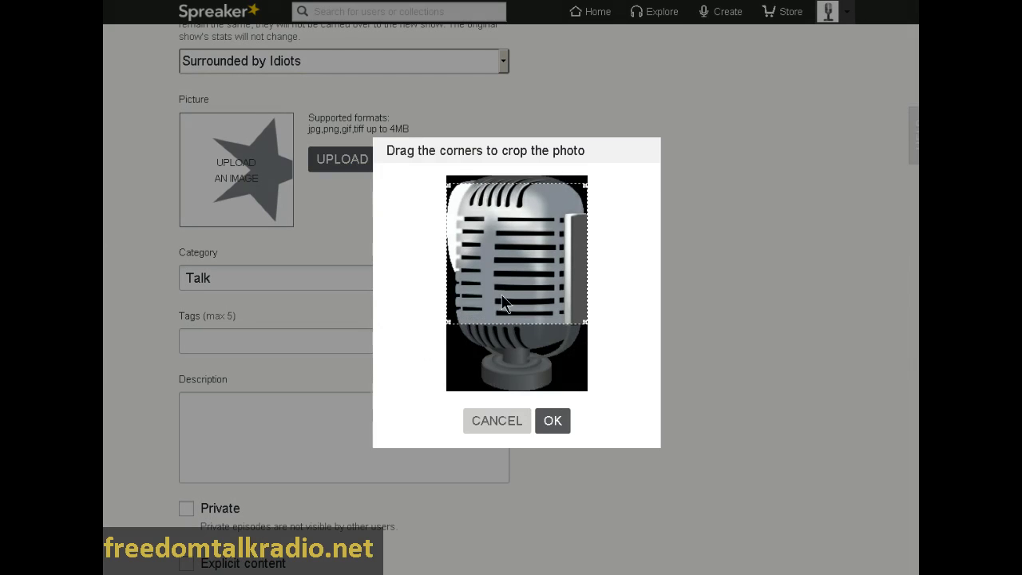
click(554, 423)
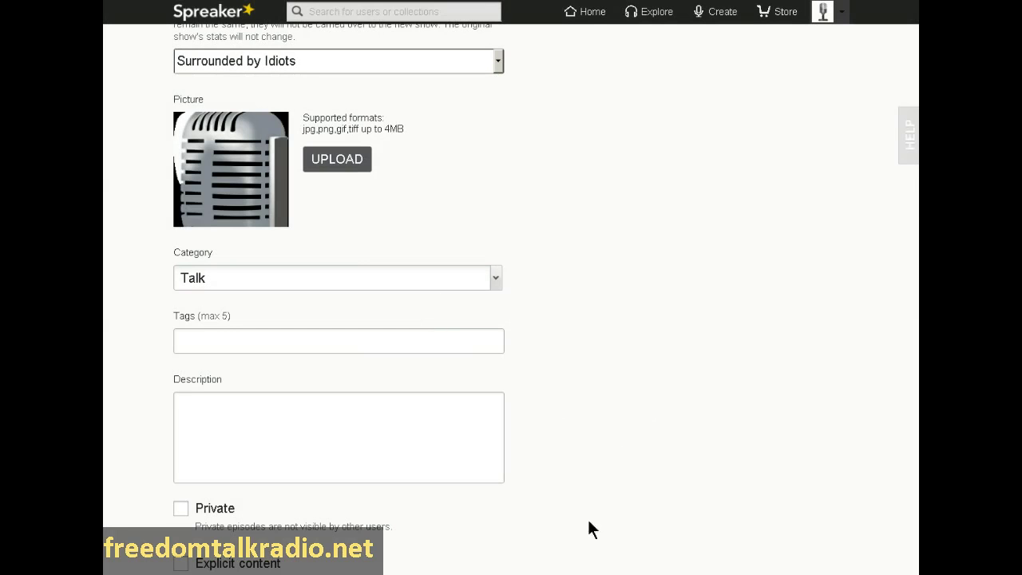
scroll(582, 517, up, 4)
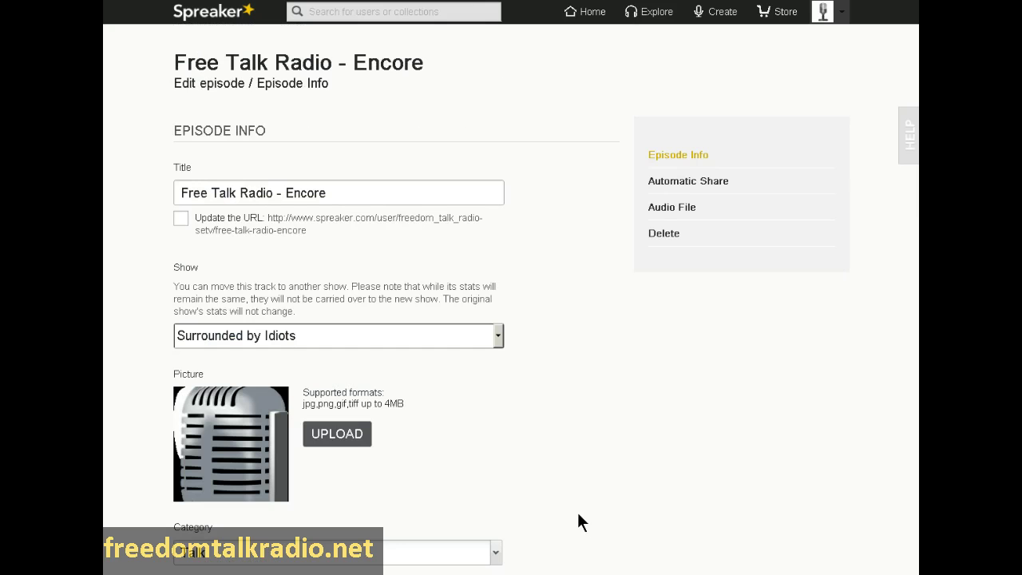
- Save the episode info with its new microphone picture
mouse_move(511, 571)
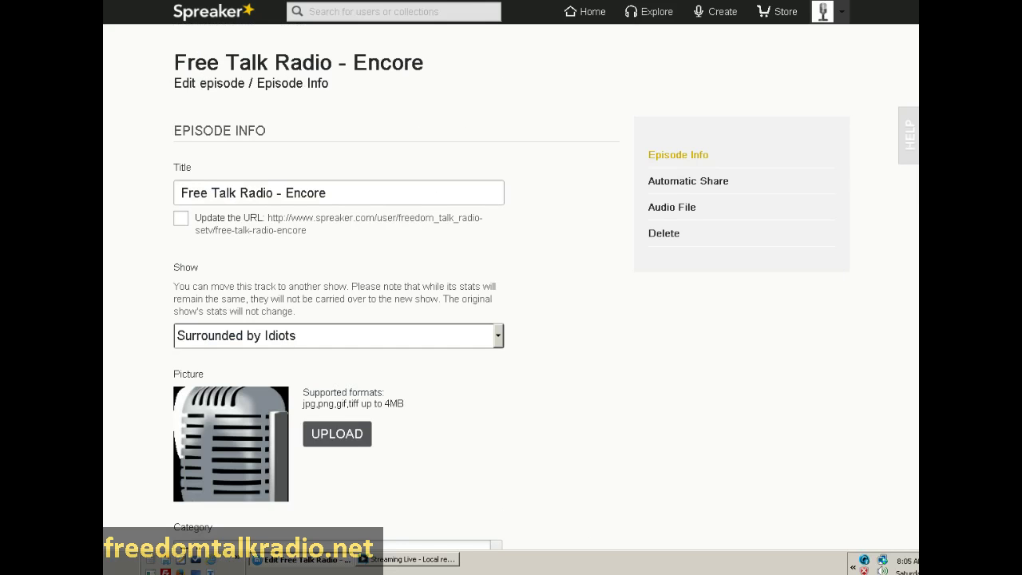
scroll(539, 472, down, 10)
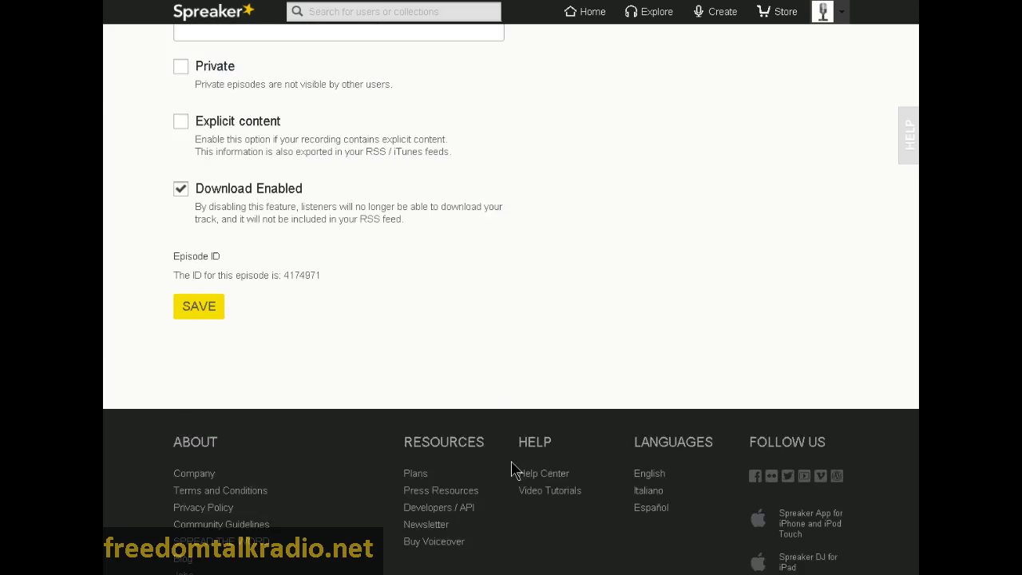
click(194, 208)
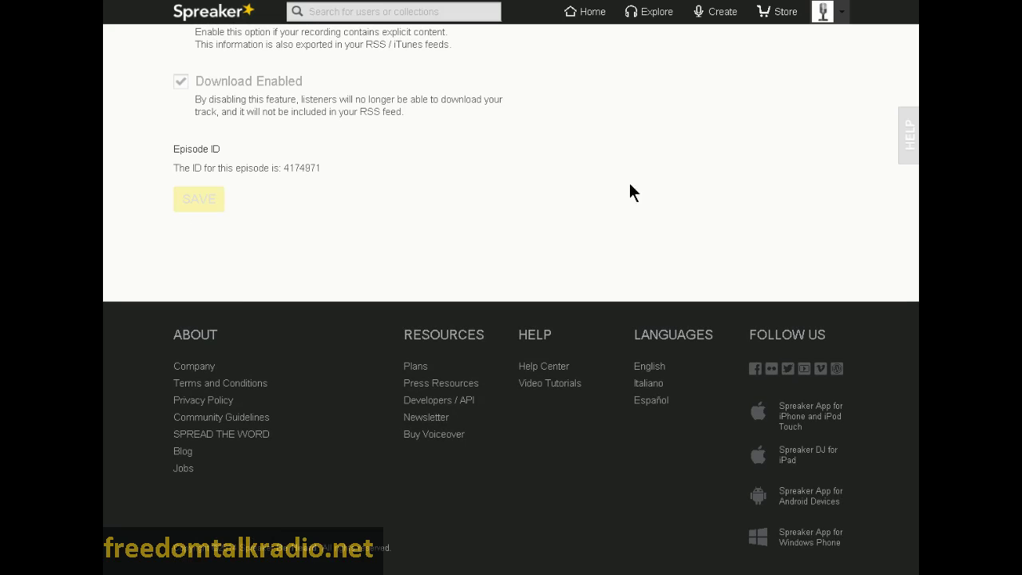
- Glance at Automatic Share, then go back to the Surrounded by Idiots episode list
scroll(641, 187, up, 5)
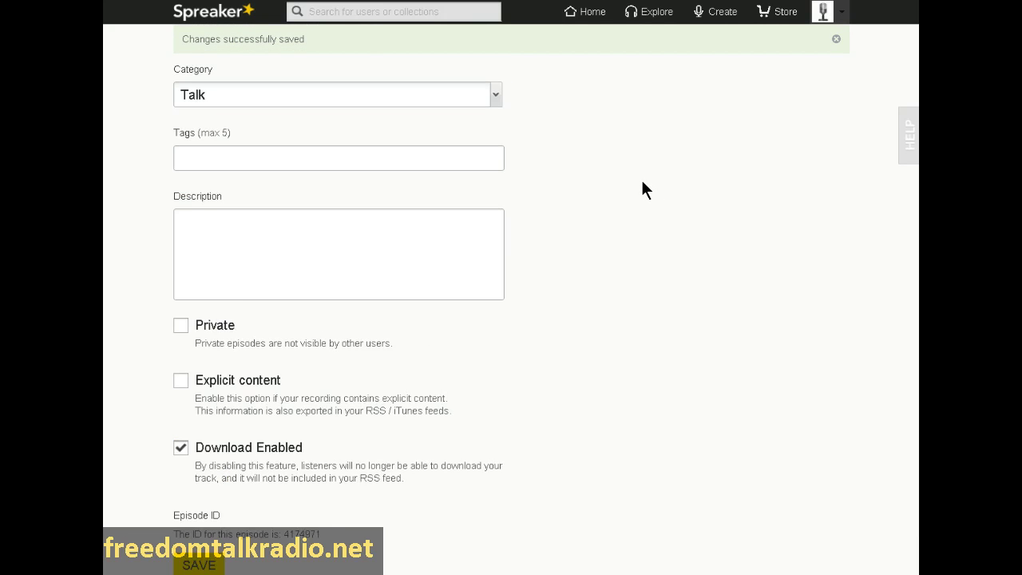
scroll(644, 184, up, 3)
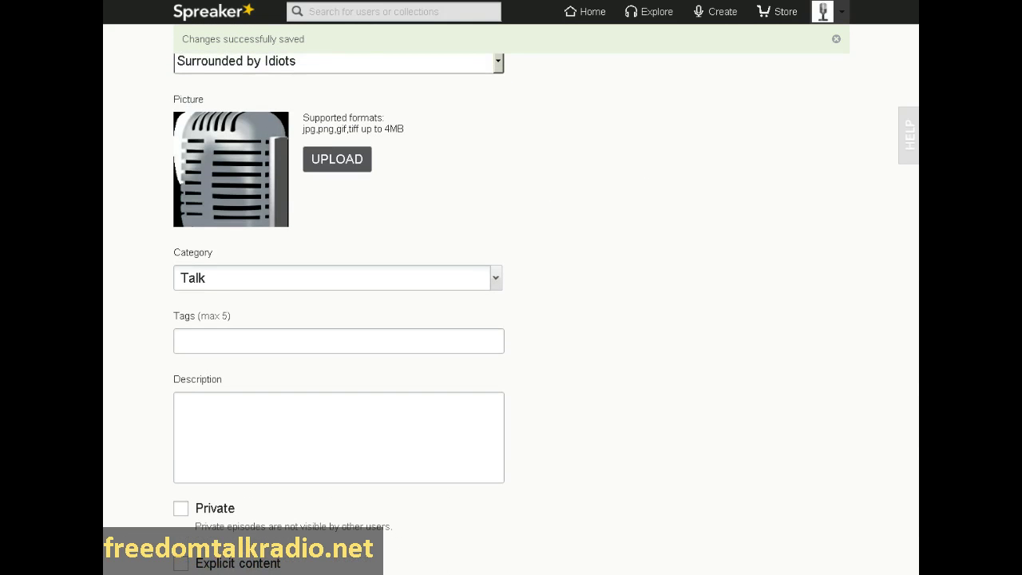
scroll(644, 184, up, 4)
click(679, 179)
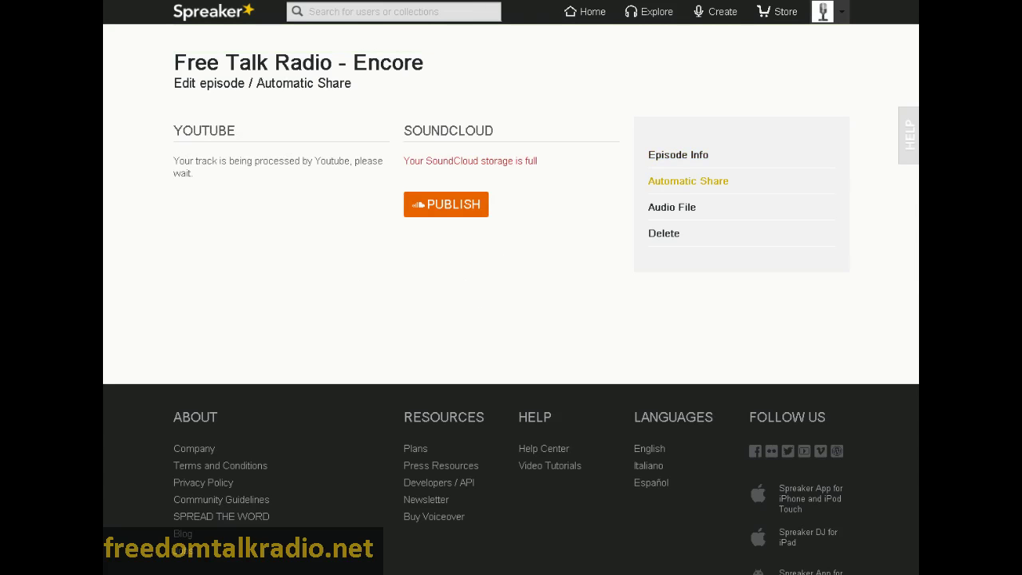
key(alt+Left)
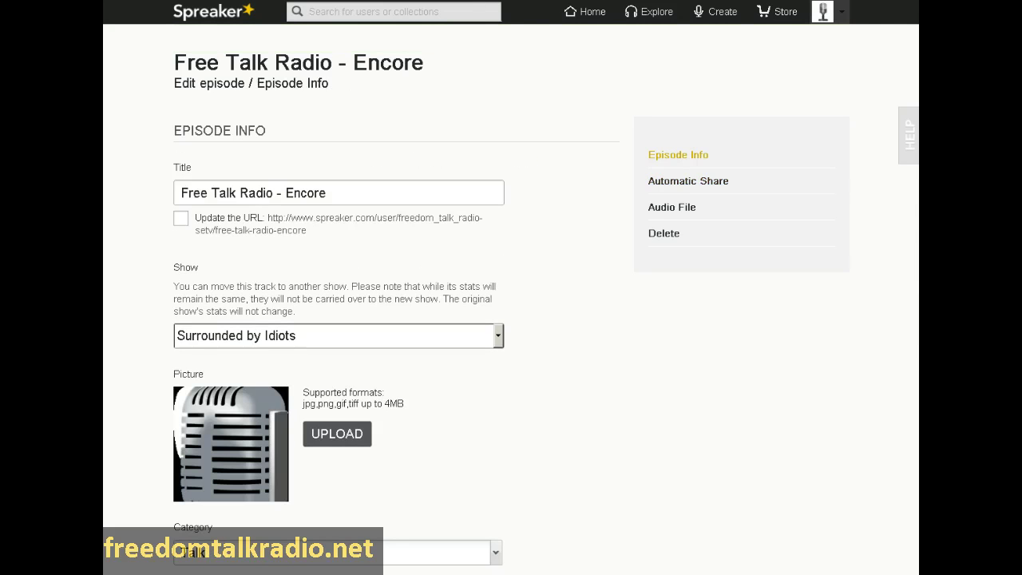
key(alt+Left)
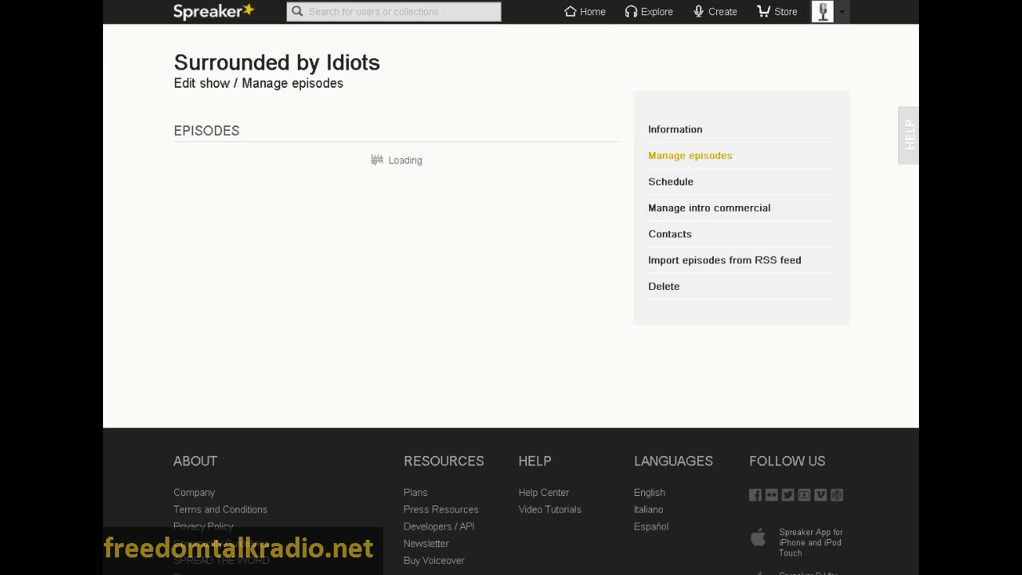
mouse_move(228, 155)
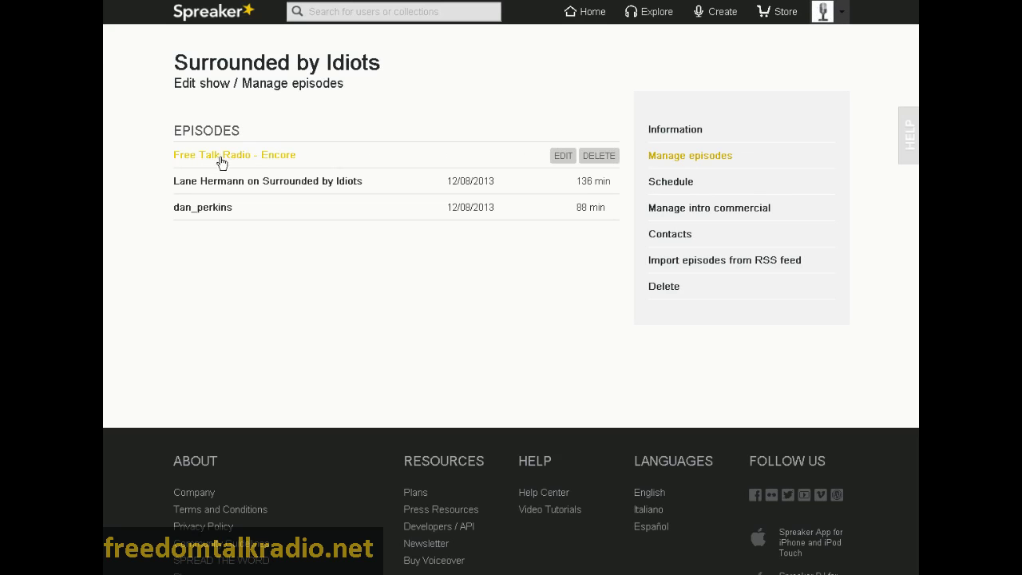
click(235, 158)
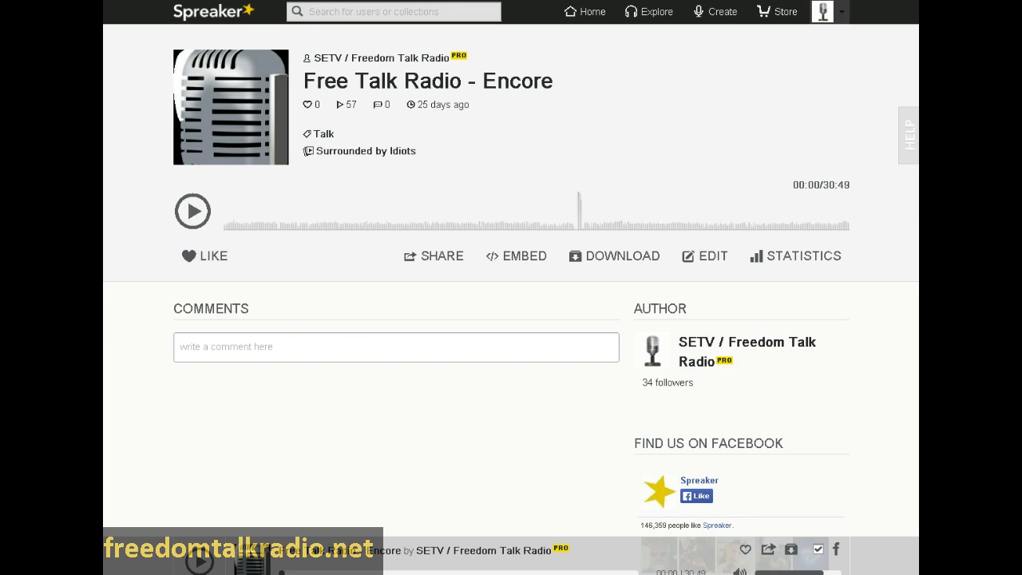
key(alt+Left)
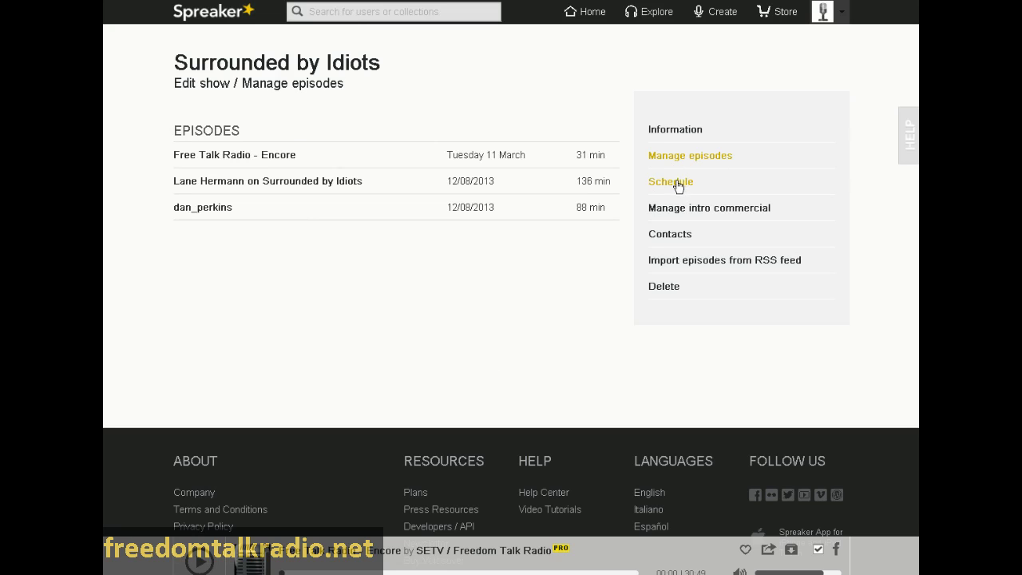
- Create a one-time schedule for April 5, 2014 with the air hour set to 17 (5:00 PM)
mouse_move(452, 561)
click(680, 183)
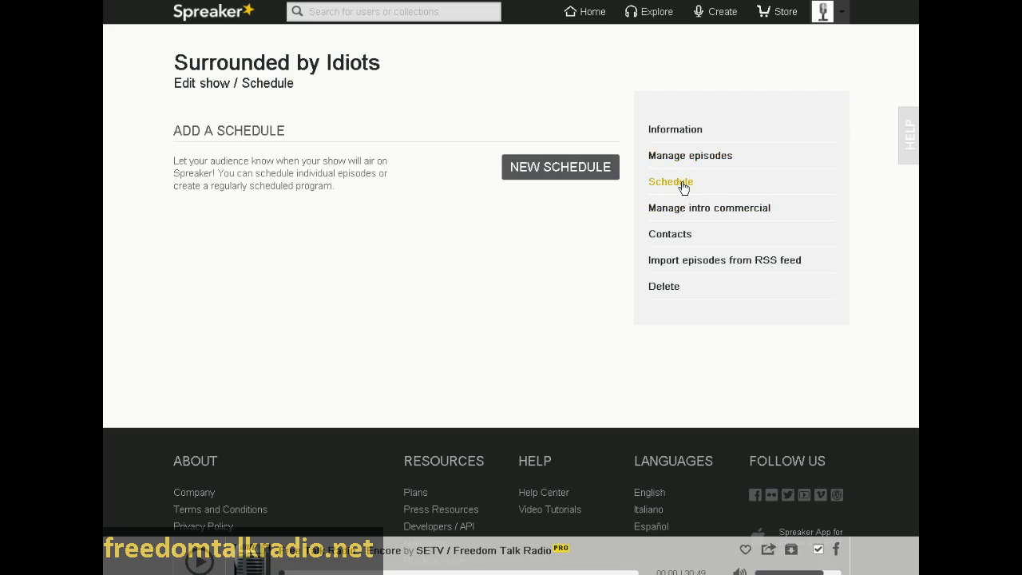
click(520, 174)
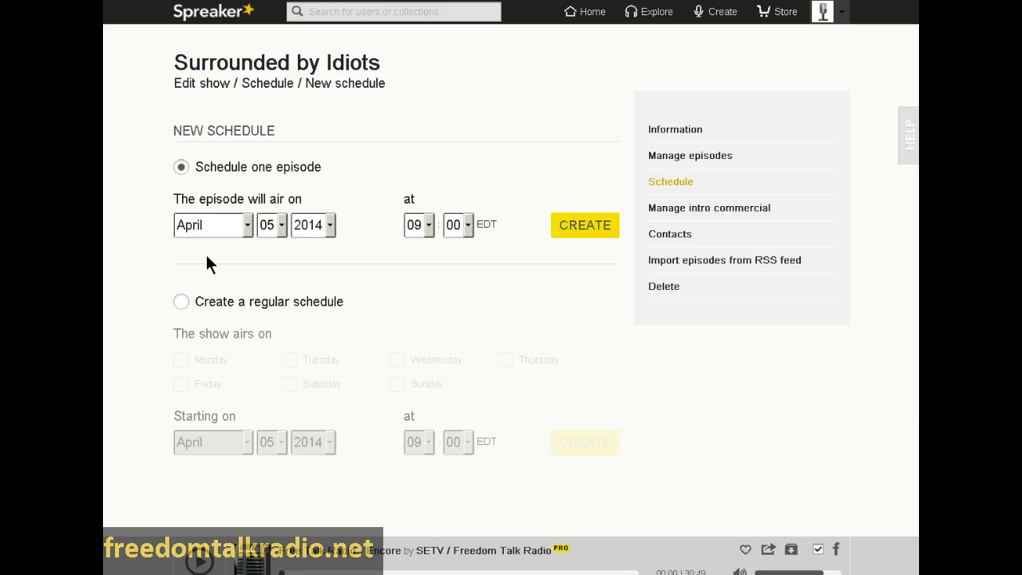
mouse_move(399, 564)
click(427, 224)
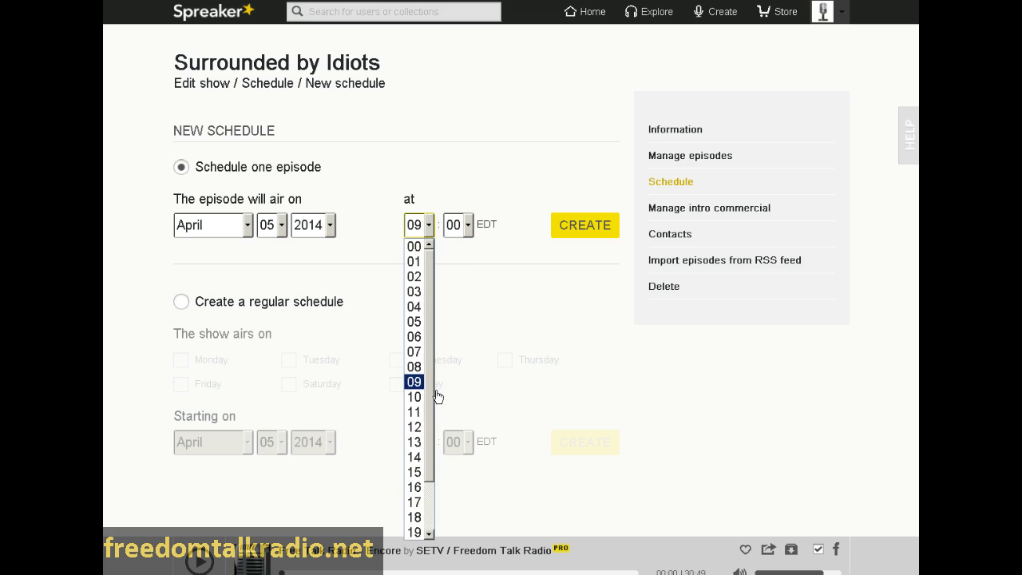
scroll(419, 439, down, 2)
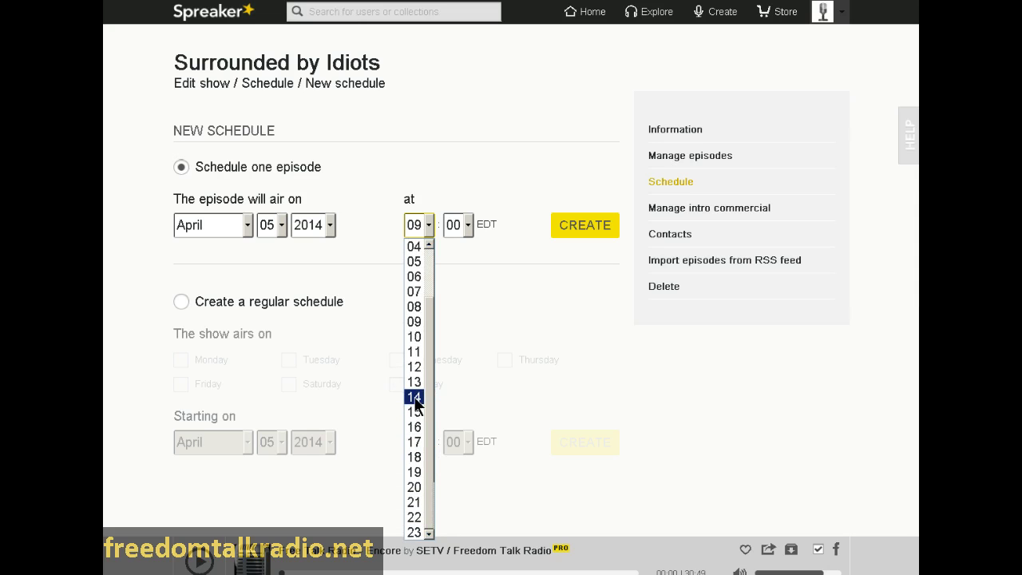
click(416, 444)
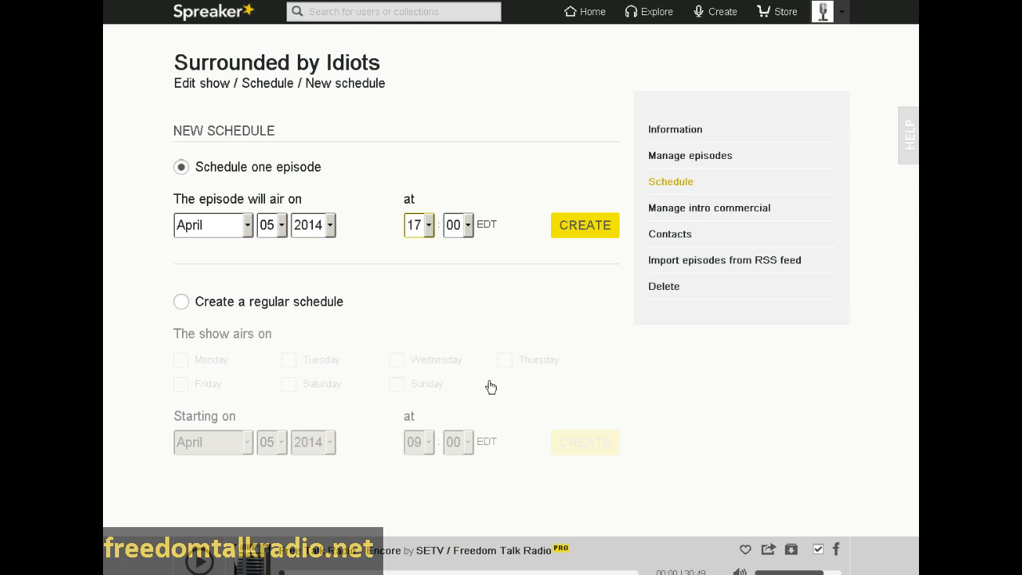
click(598, 230)
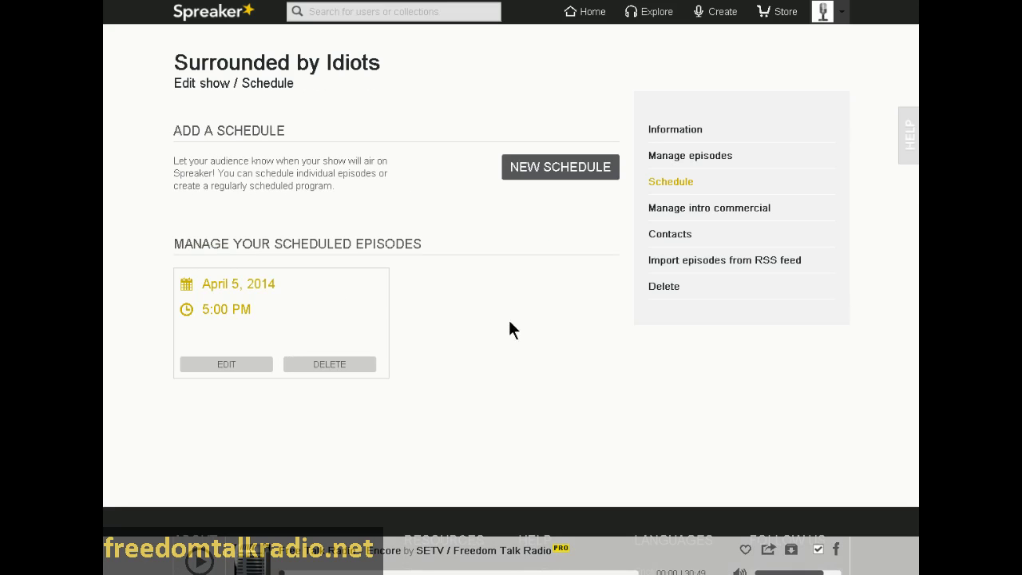
- Delete the April 5, 2014 5:00 PM schedule card and confirm with Yes
scroll(356, 468, down, 3)
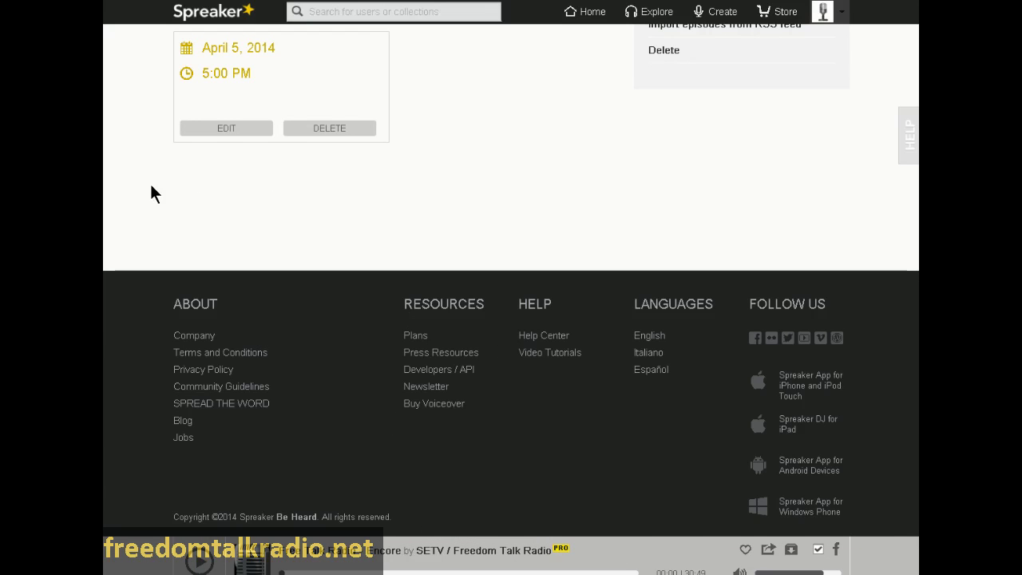
scroll(154, 193, up, 3)
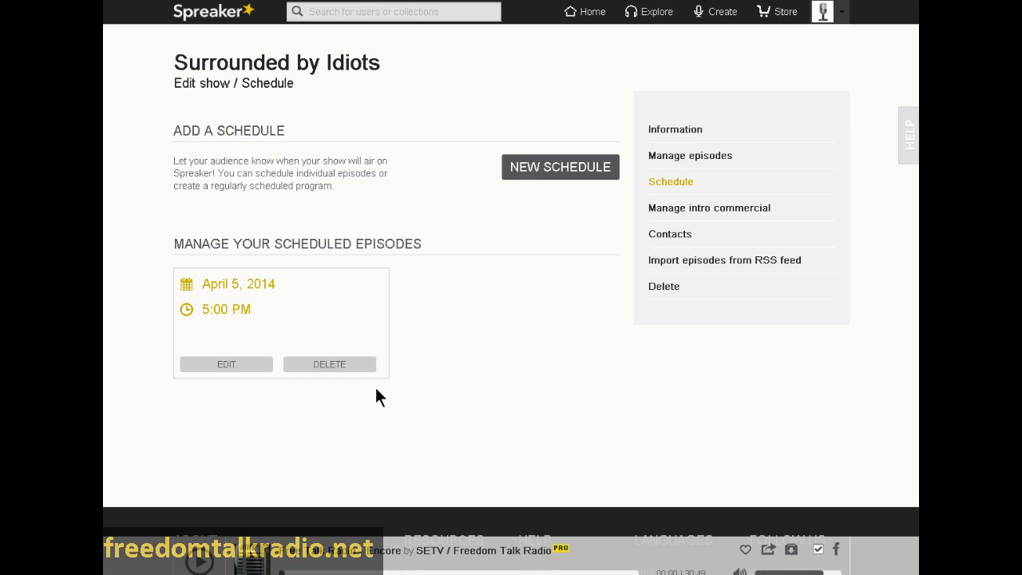
click(334, 365)
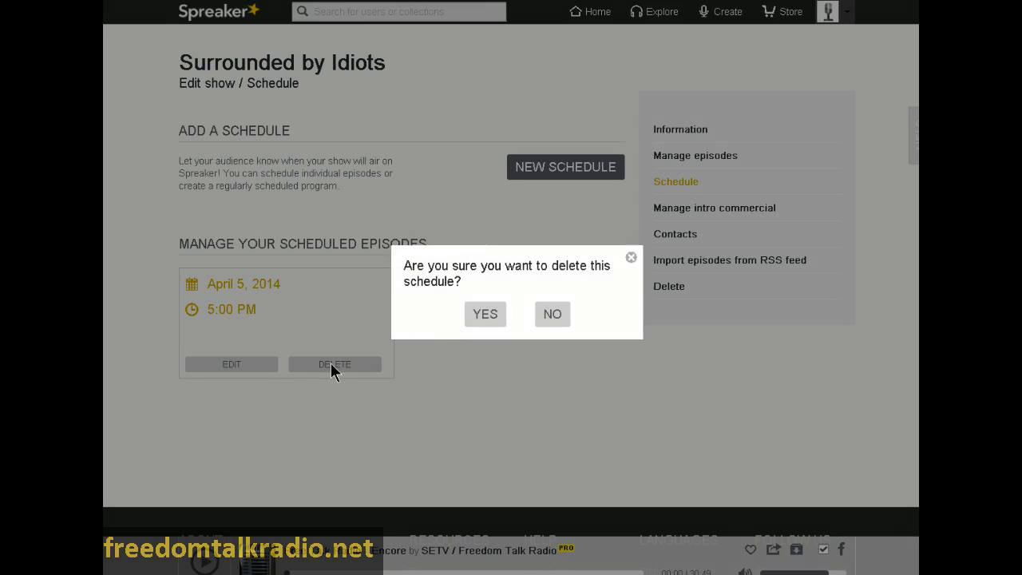
click(484, 314)
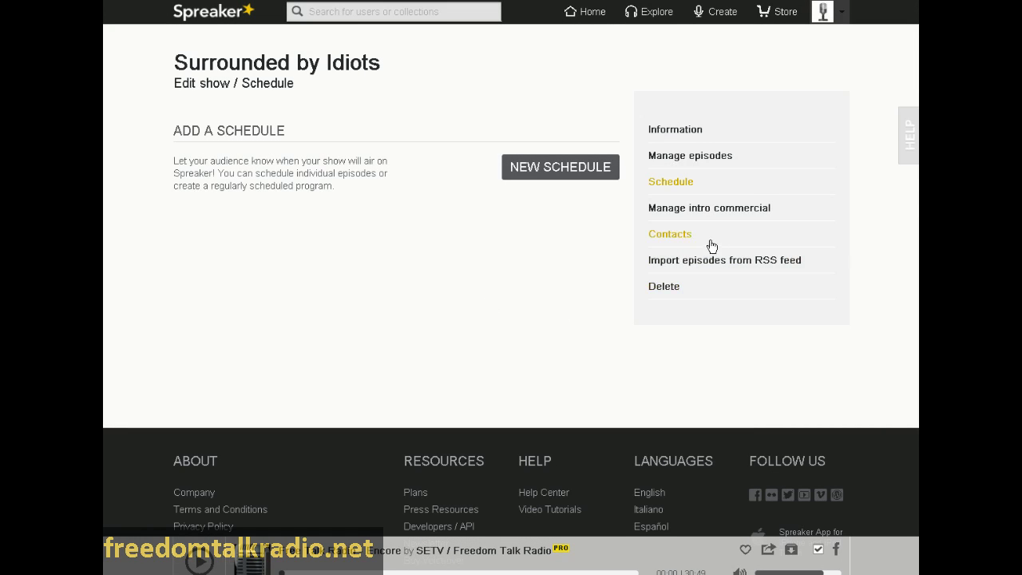
click(670, 237)
- Go from Home to the channel profile's Shows list and open Ascension Center's edit page
click(584, 13)
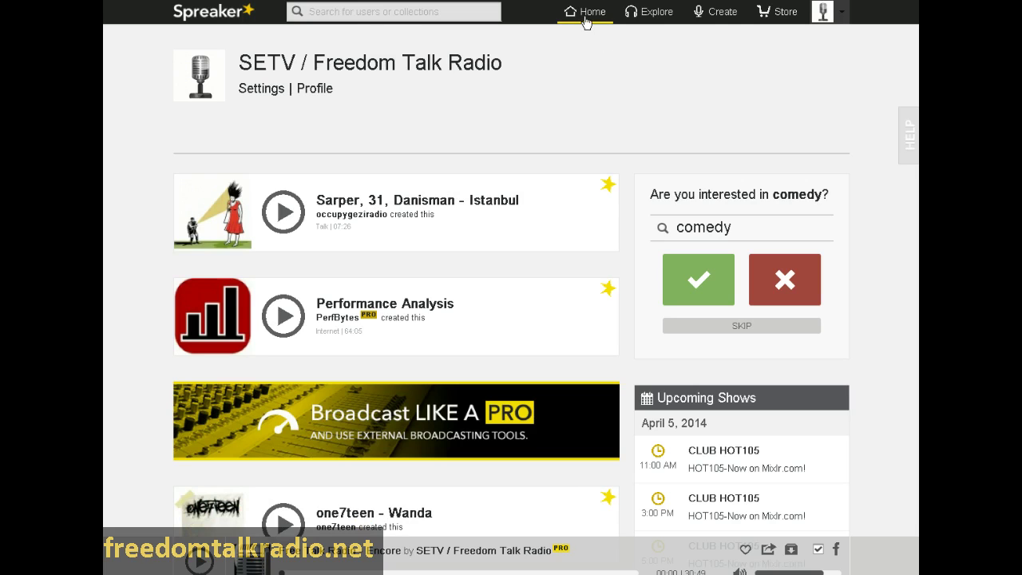
click(318, 92)
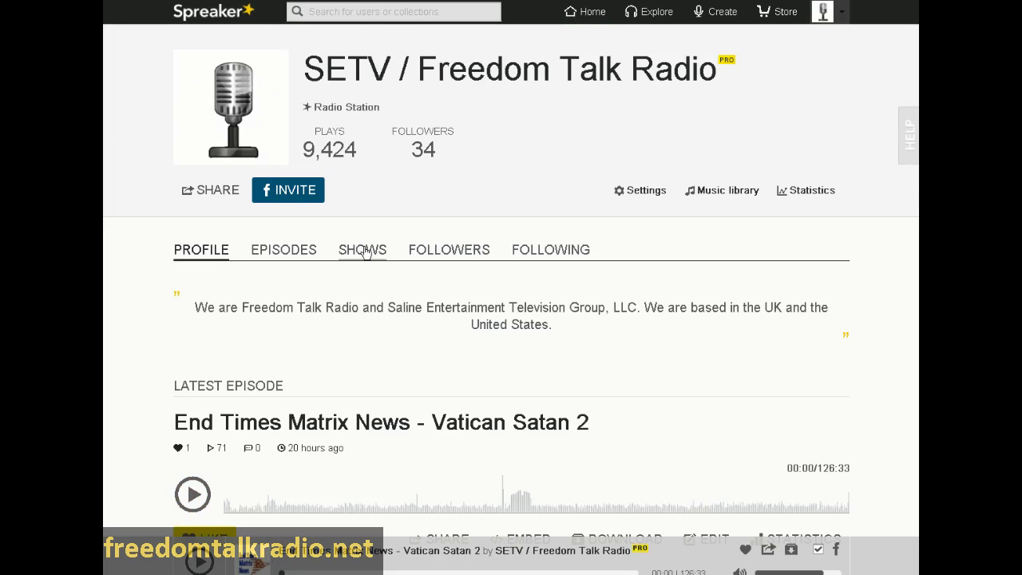
click(365, 253)
scroll(154, 293, down, 2)
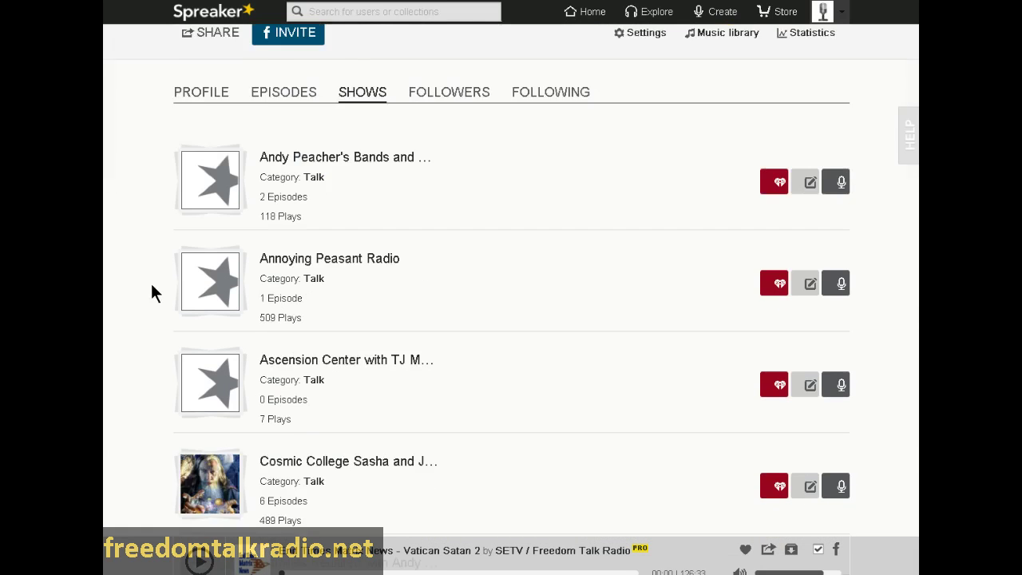
scroll(716, 245, down, 2)
click(801, 268)
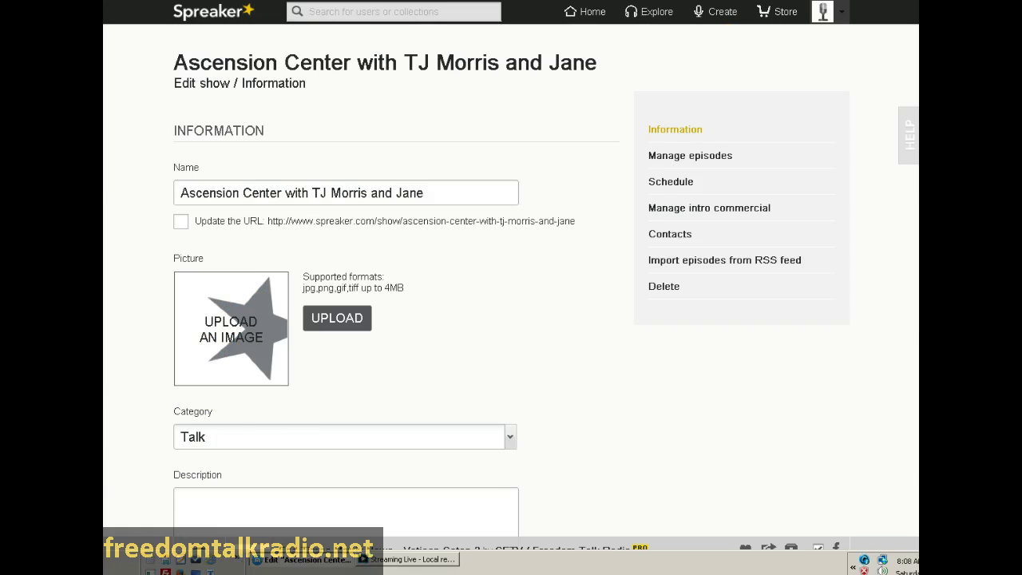
right_click(341, 249)
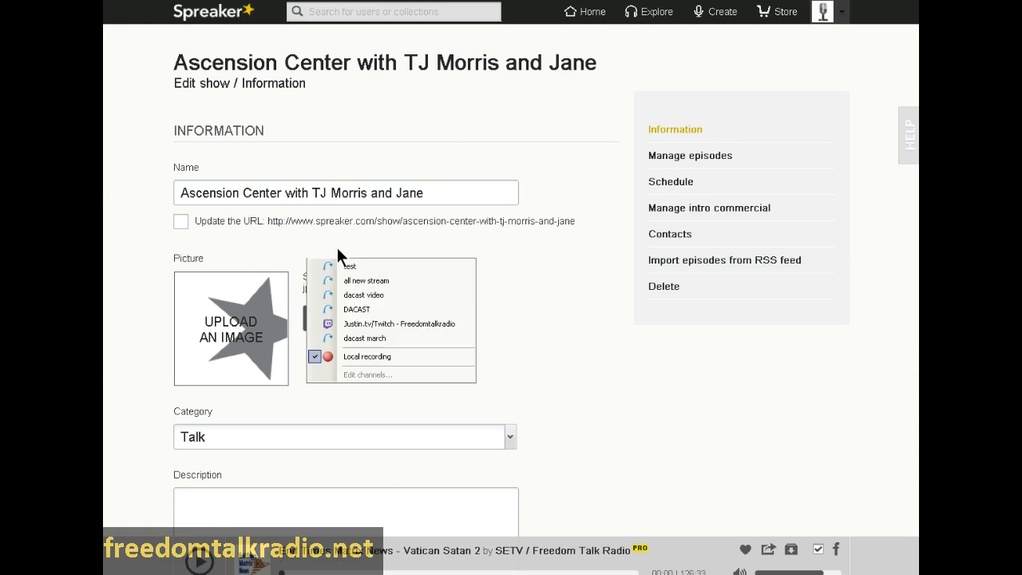